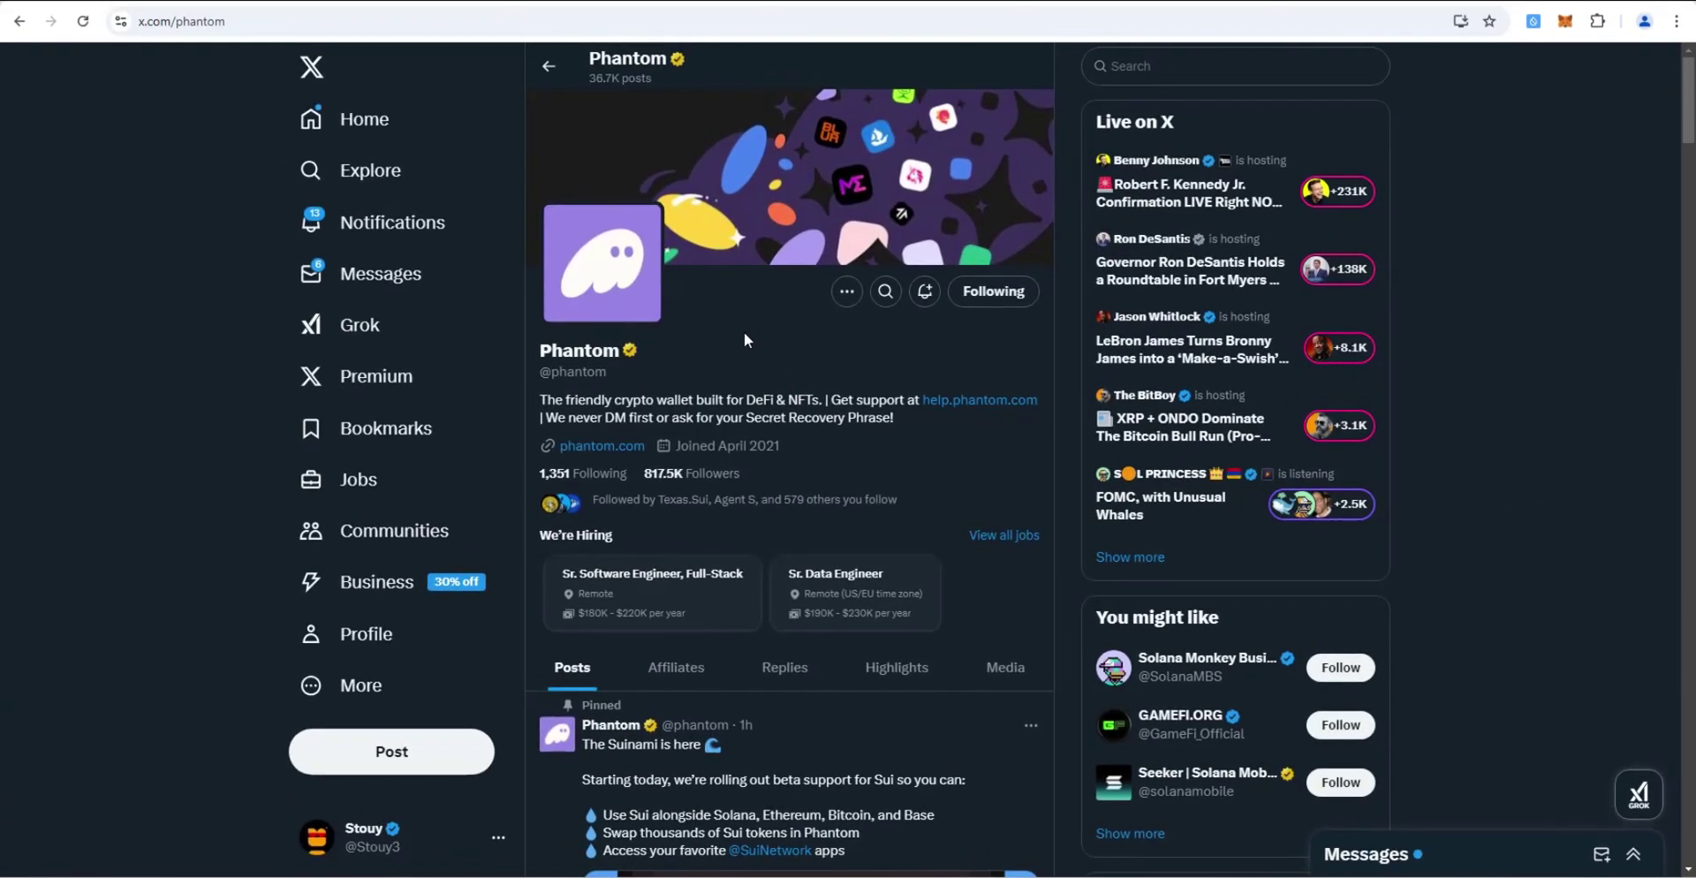
Scroll Phantom's X profile down to the pinned Sui announcement post.
scroll(744, 338, "down", 4)
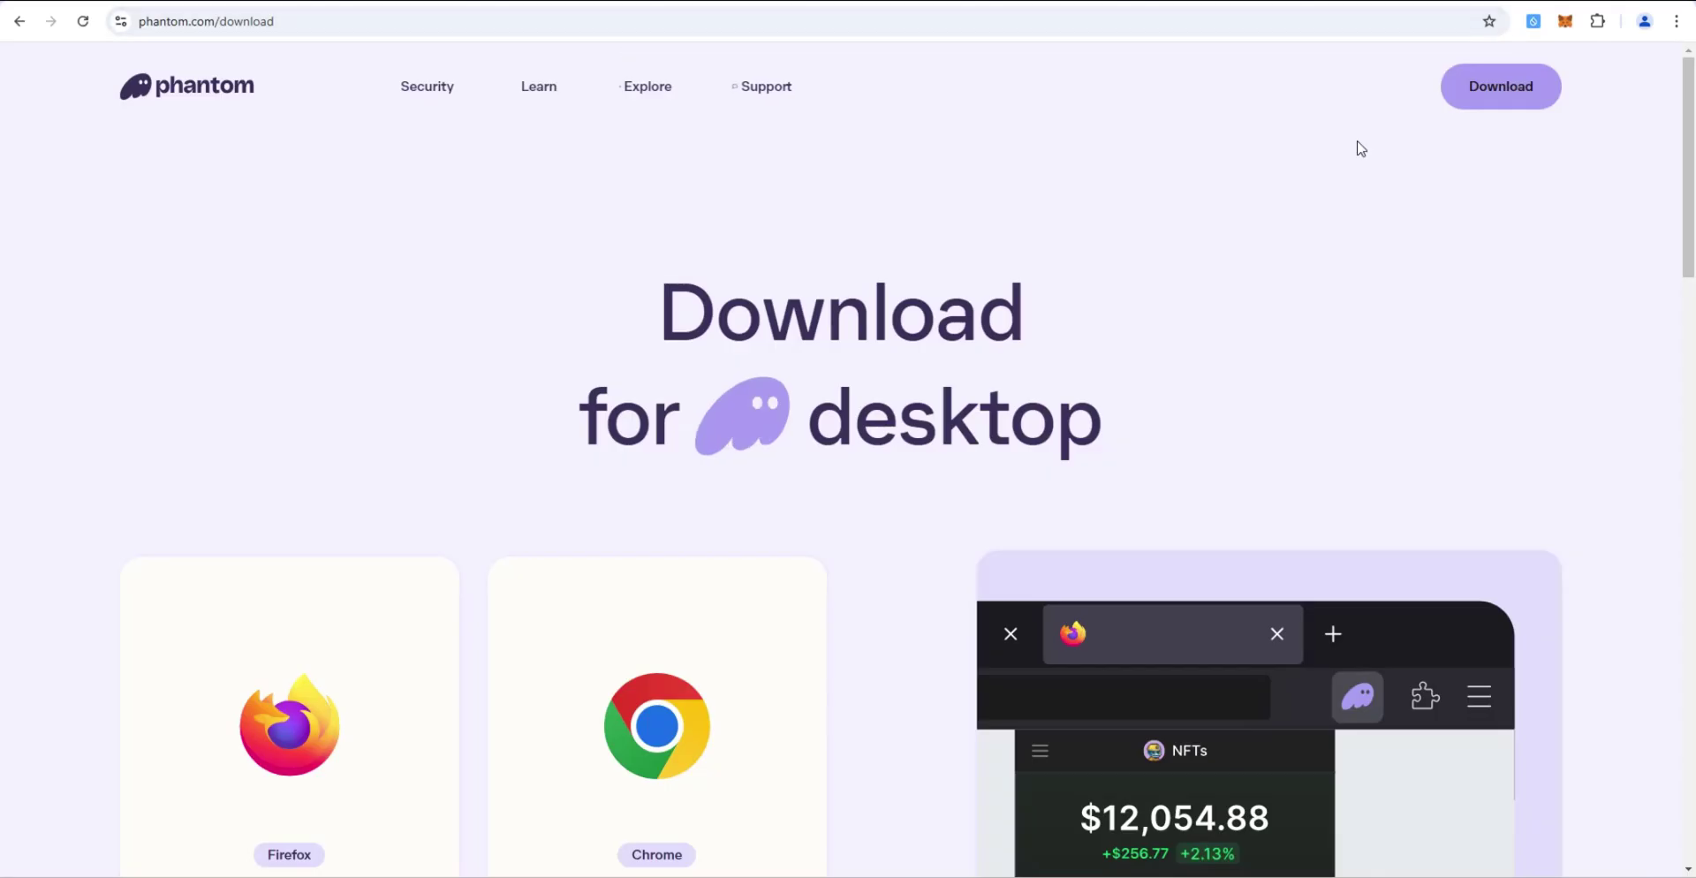
Install the Phantom extension in Chrome and pin it to the toolbar.
scroll(1260, 197, "down", 4)
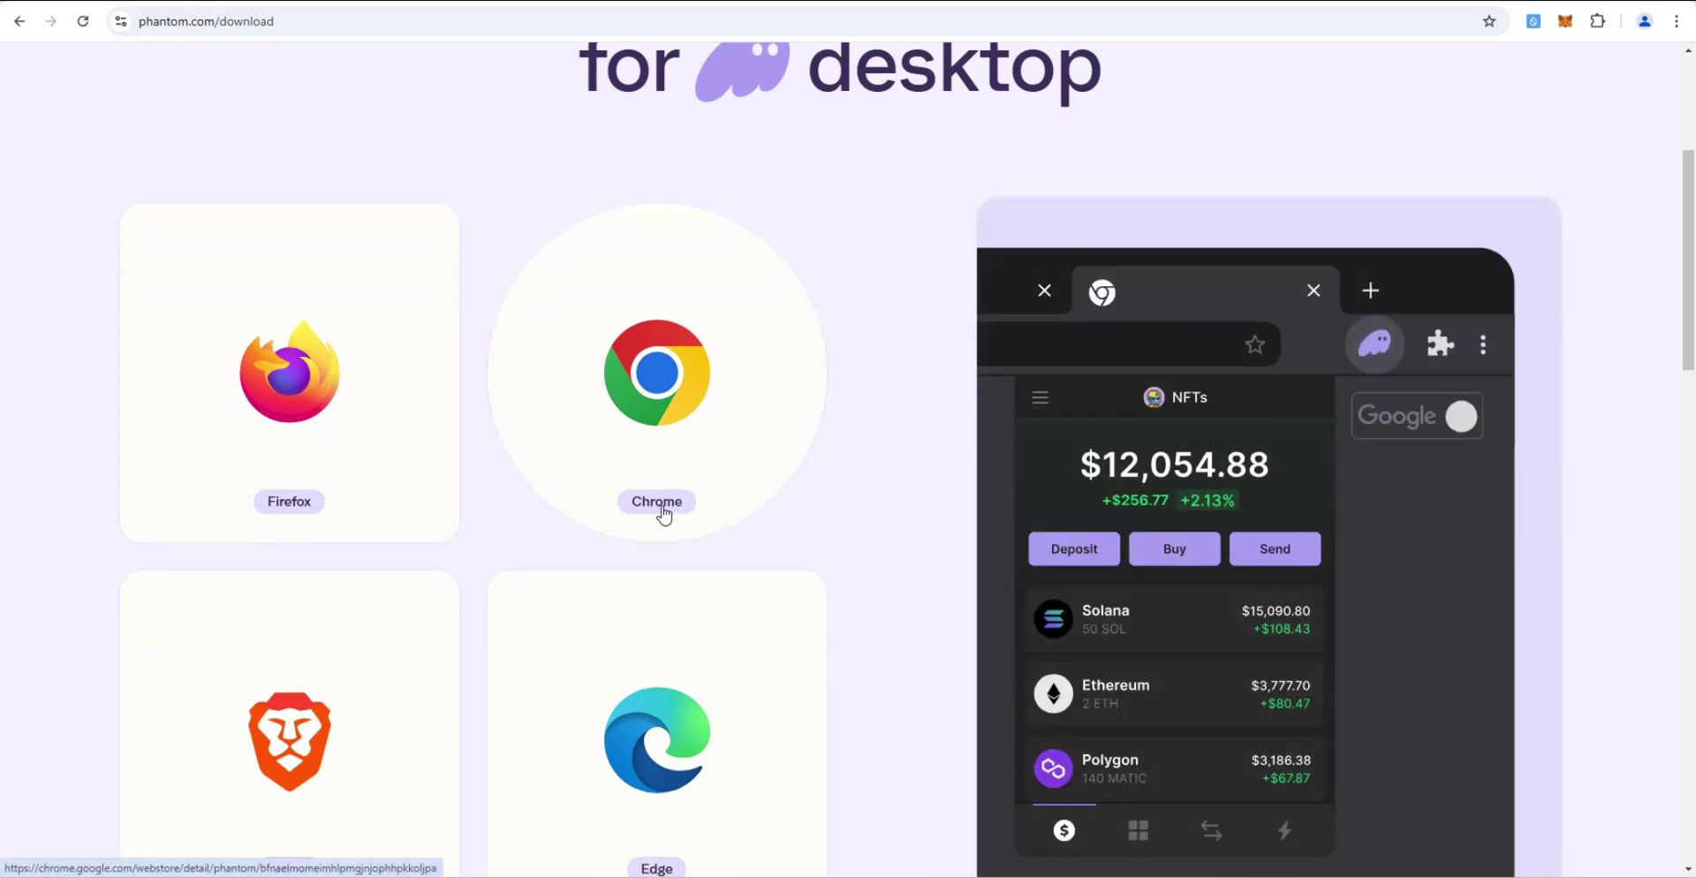
left_click(661, 514)
left_click(1272, 181)
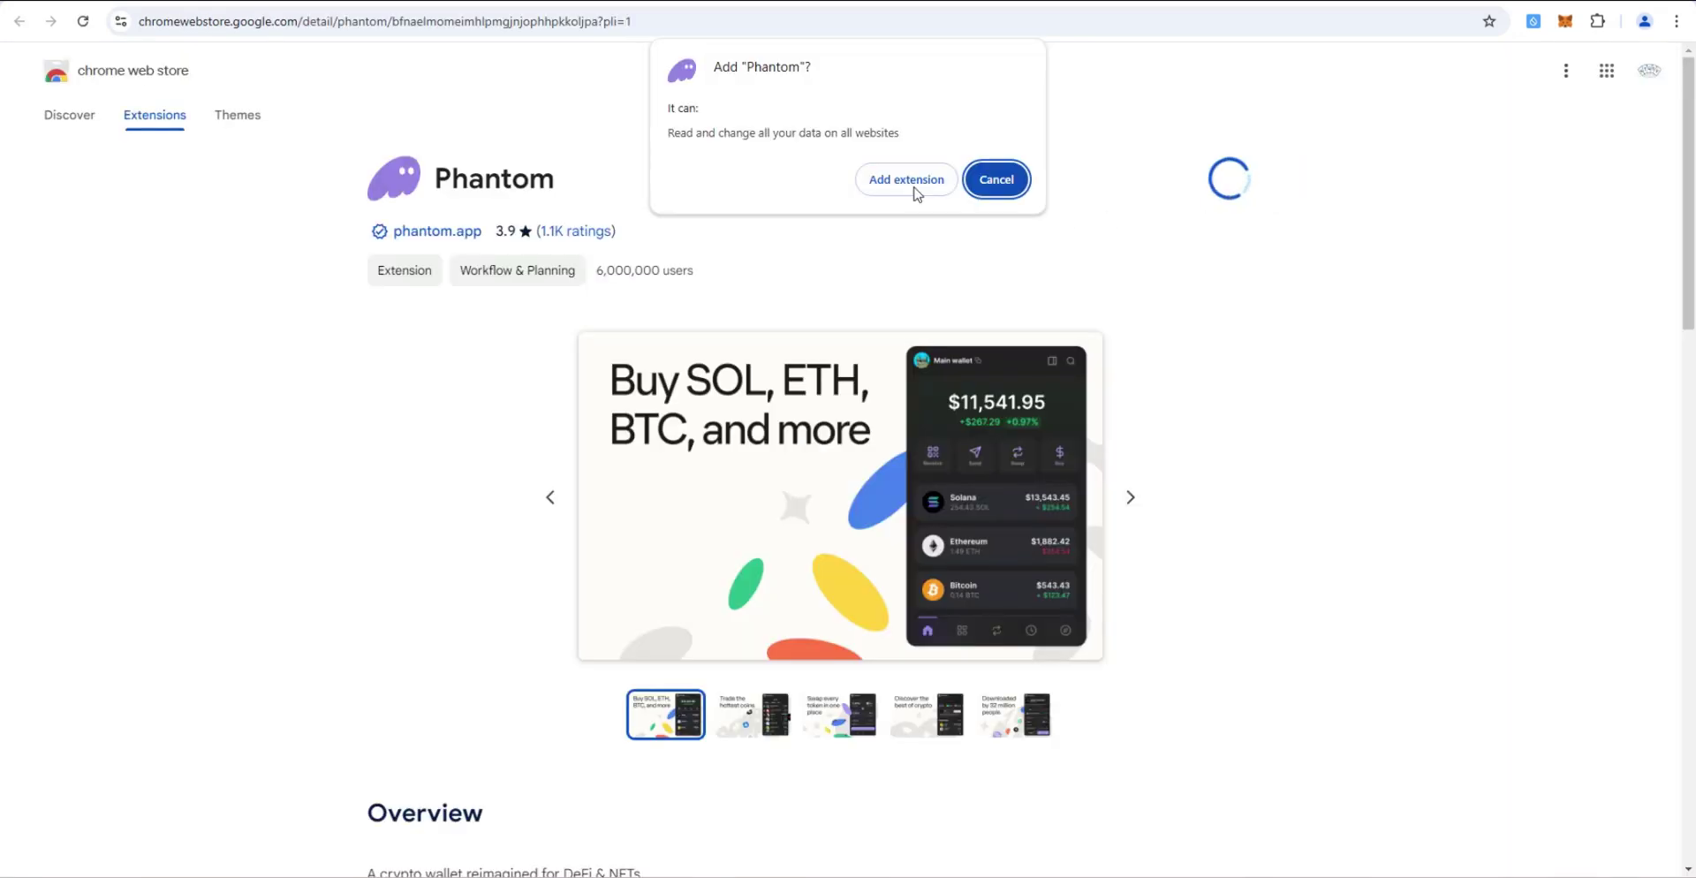
left_click(914, 184)
left_click(1537, 201)
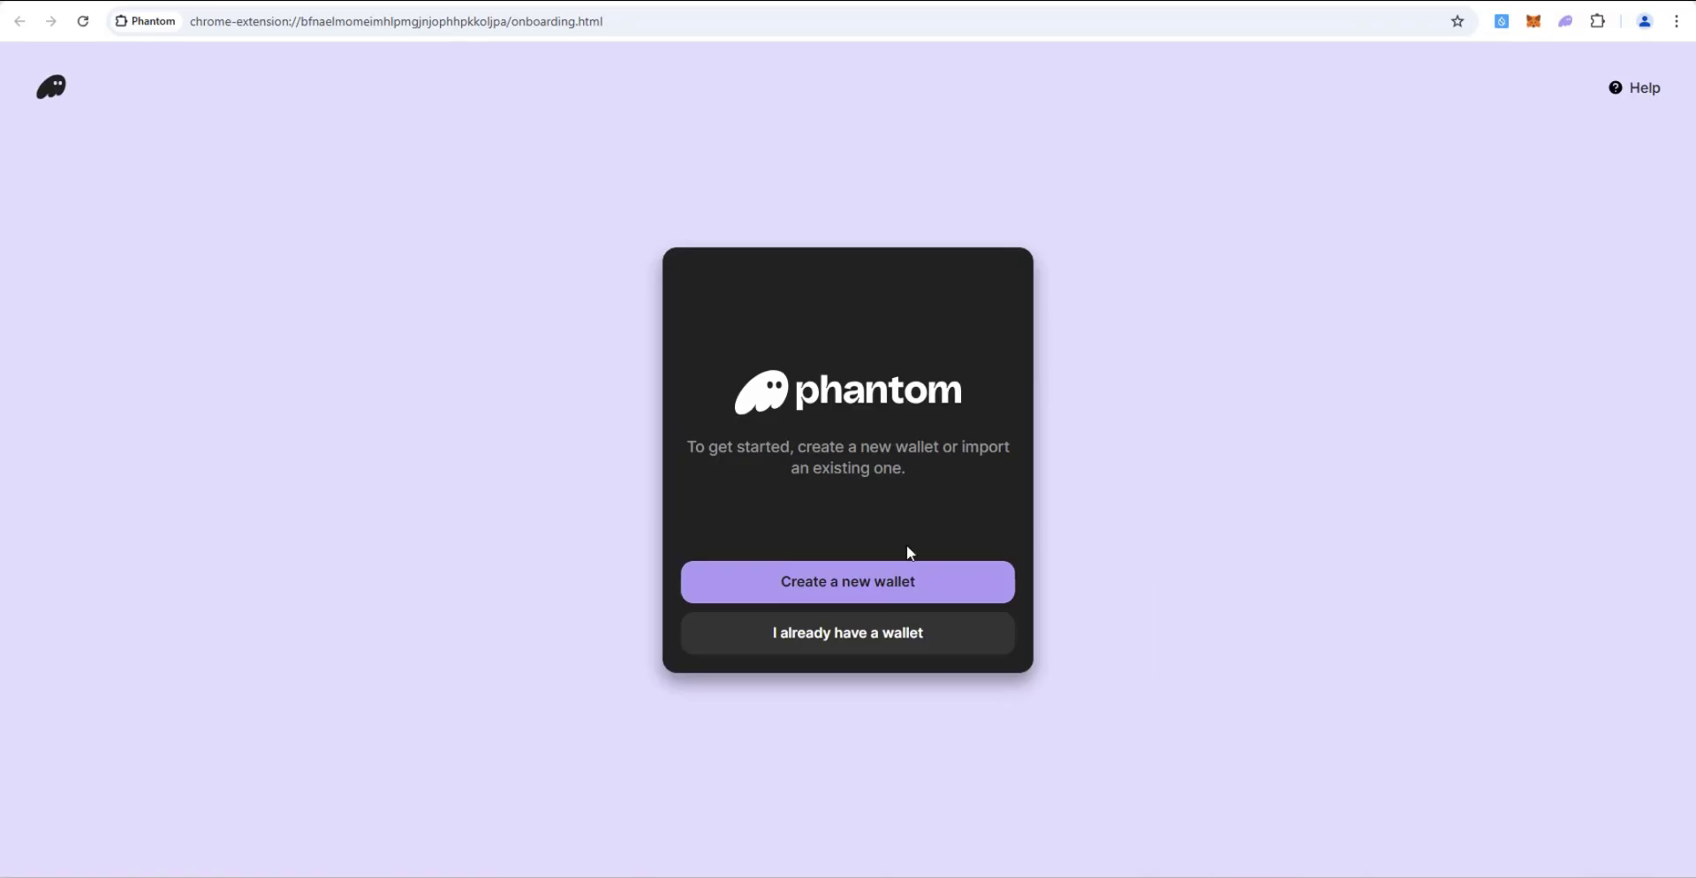
Create a new seed-phrase wallet with a password, accept the terms and confirm the recovery phrase is saved.
left_click(839, 586)
left_click(848, 711)
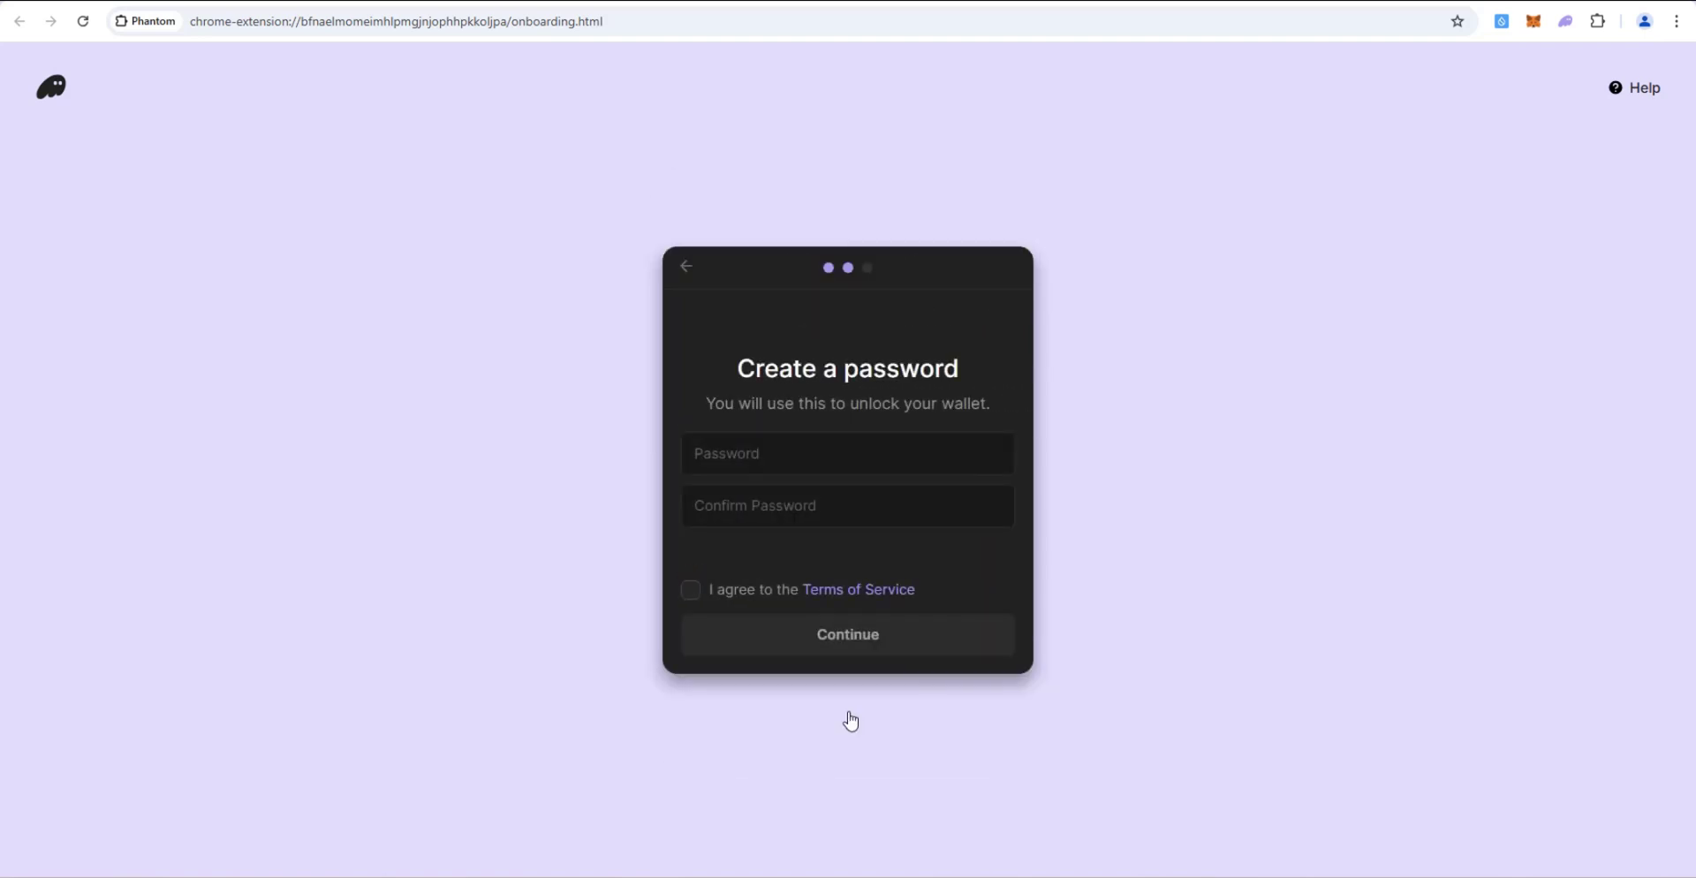
left_click(691, 590)
left_click(768, 633)
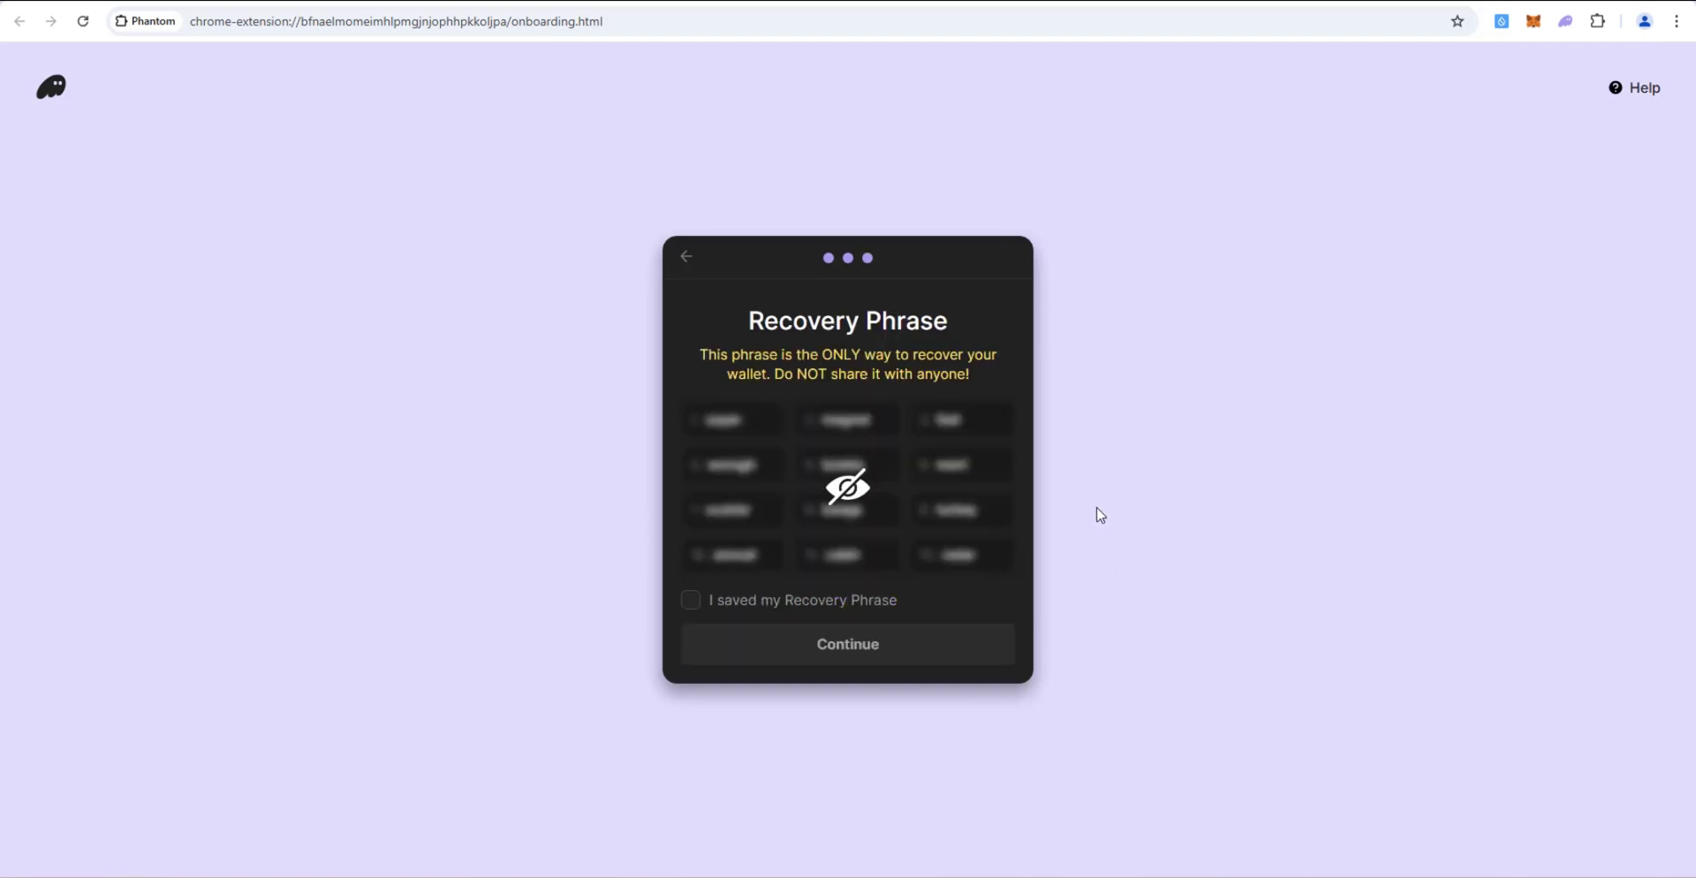
left_click(689, 604)
left_click(714, 654)
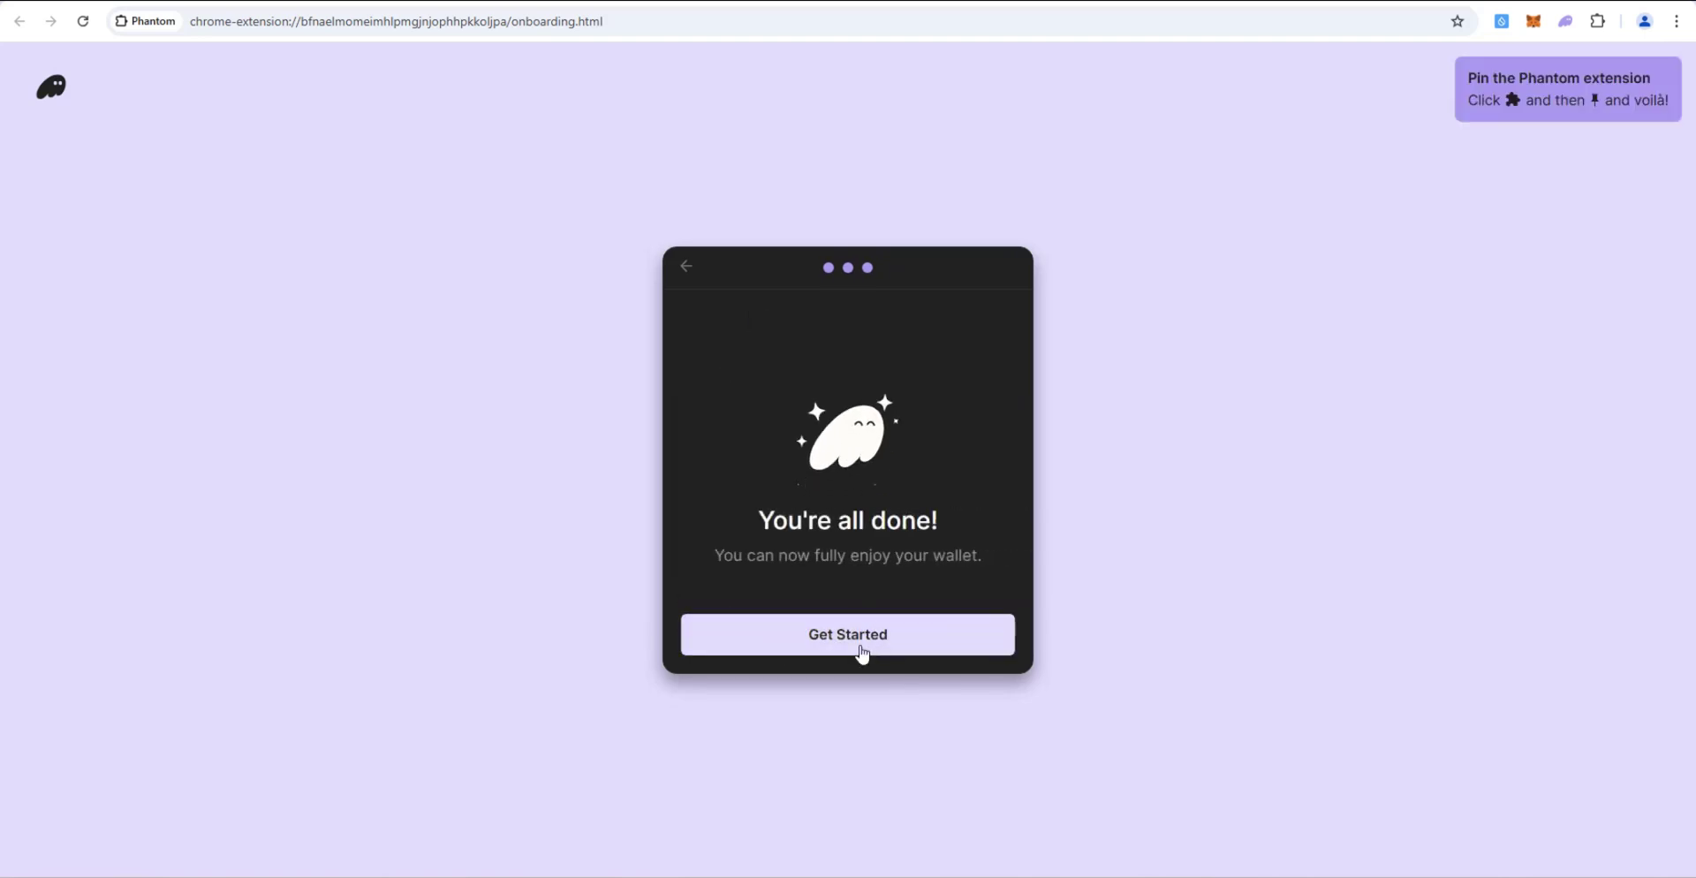
left_click(857, 650)
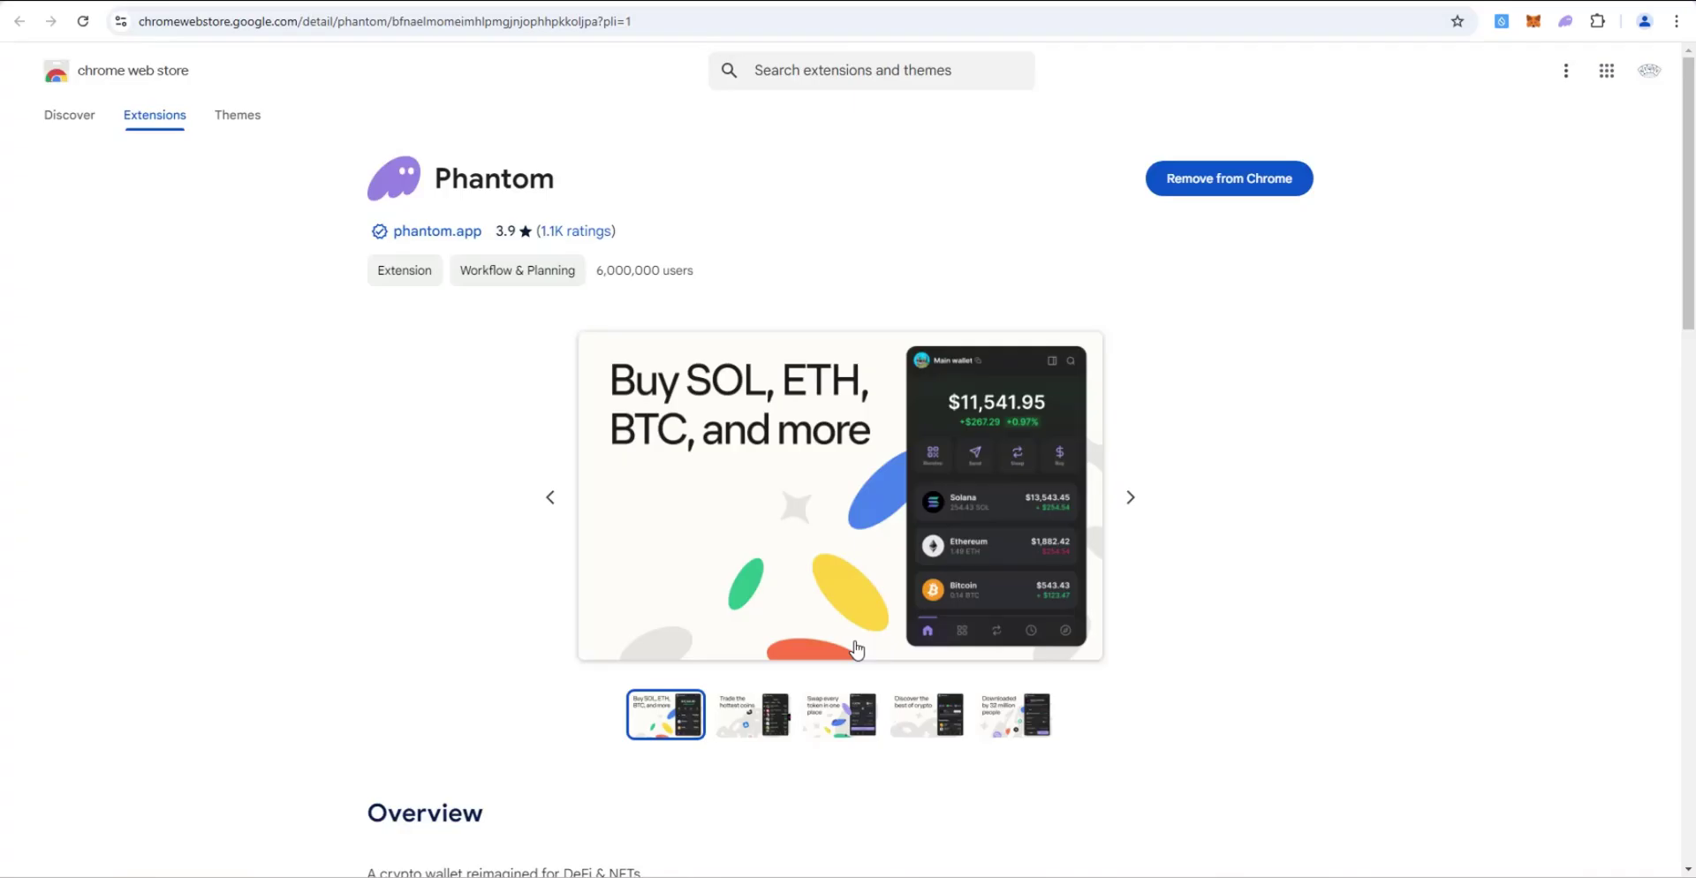
Enable Sui from the Sui on Phantom prompt in the Phantom popup.
left_click(1566, 22)
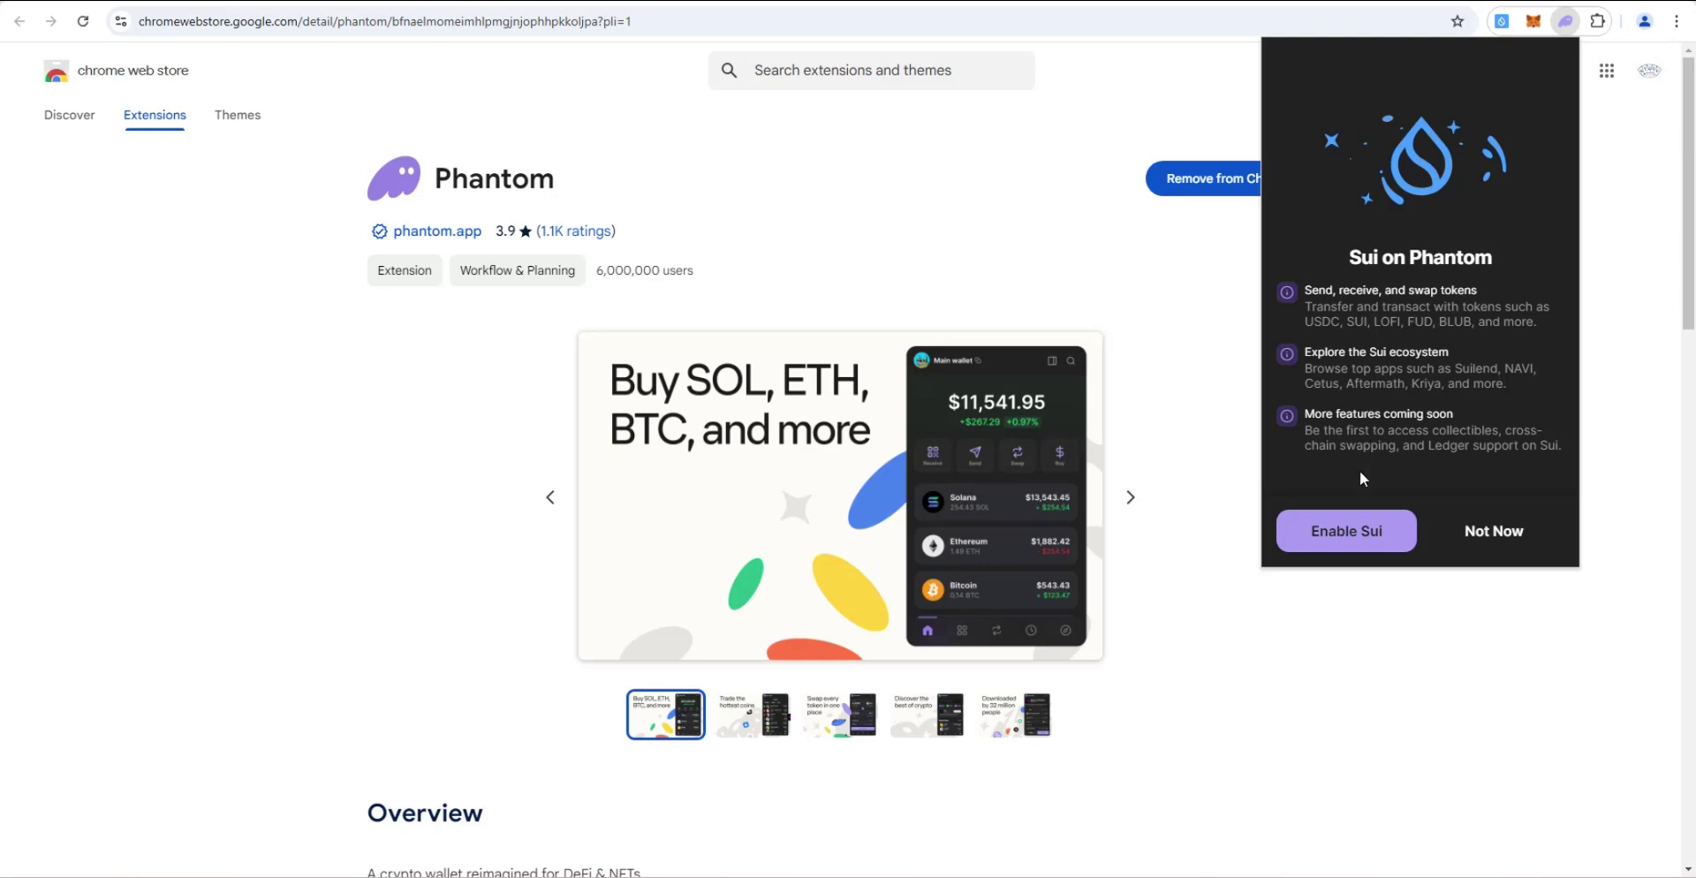
left_click(1346, 535)
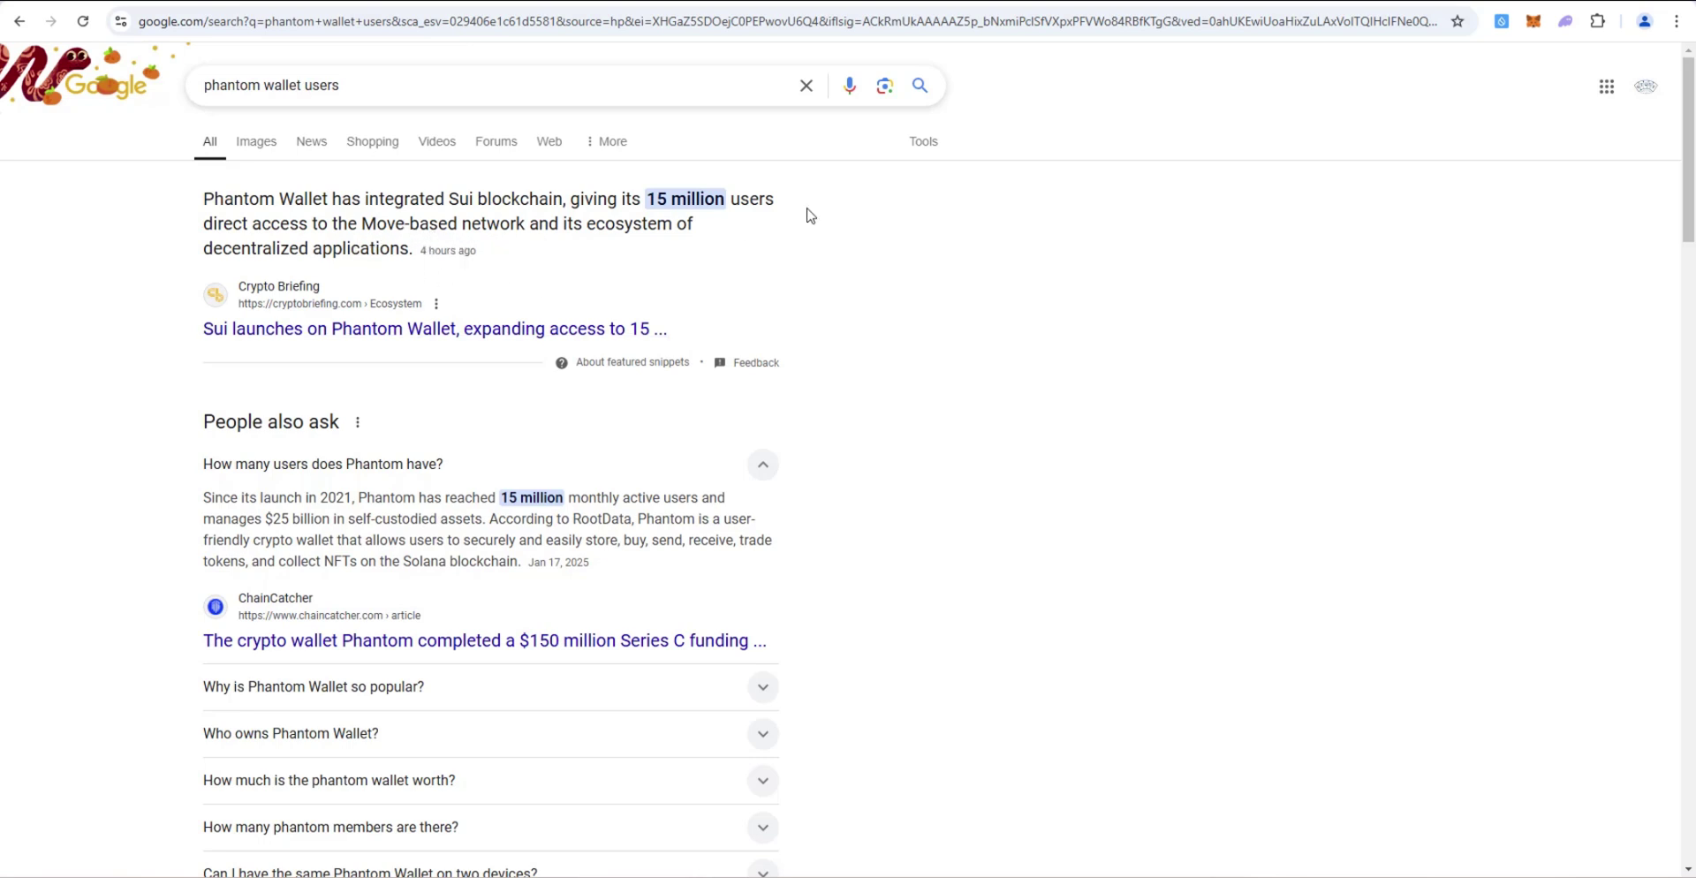
Scroll the 'phantom wallet users' Google results to read the 15 million users snippet.
scroll(416, 490, "down", 1)
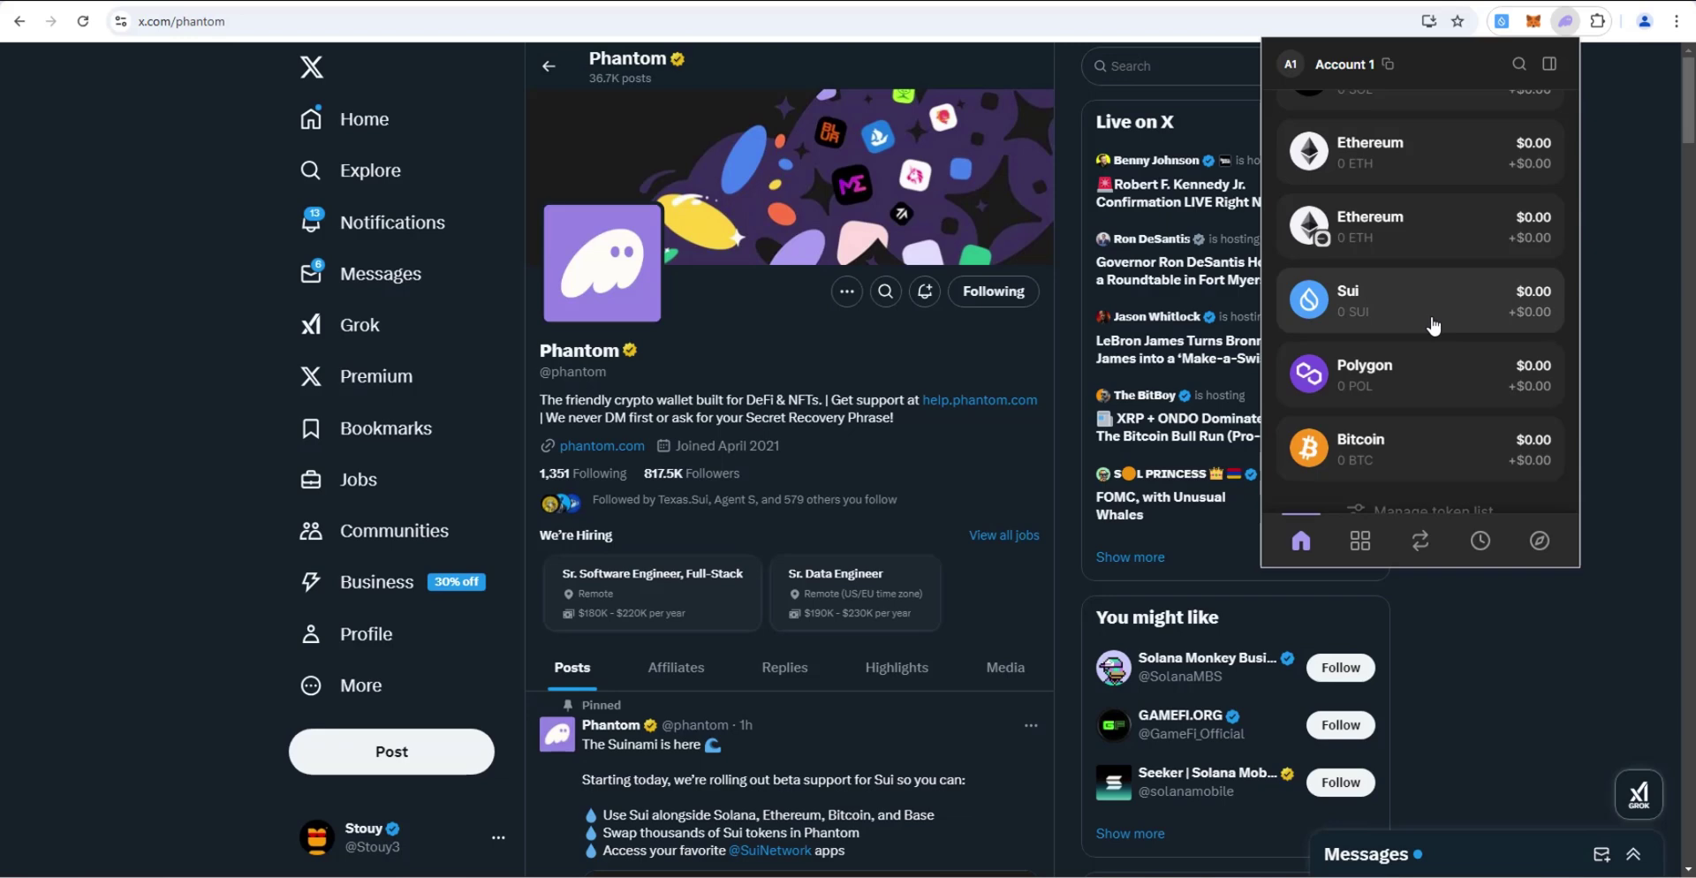
Copy Account 1's Sui receiving address from the Sui token's Receive screen in Phantom.
scroll(1491, 341, "up", 2)
scroll(1491, 341, "down", 1)
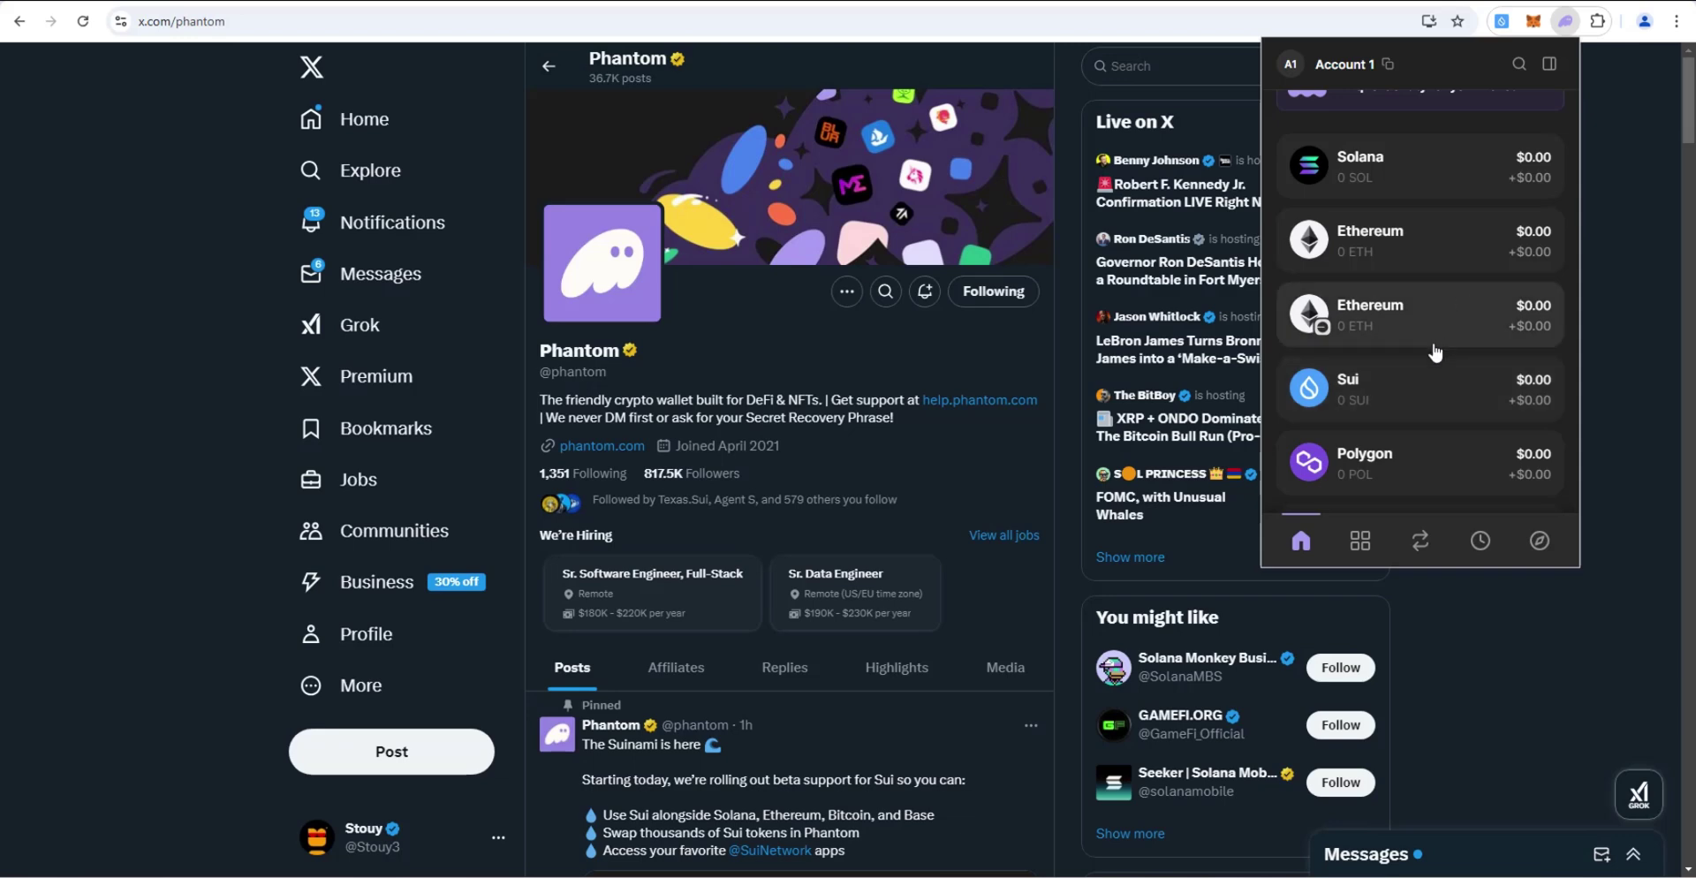
scroll(1469, 336, "down", 1)
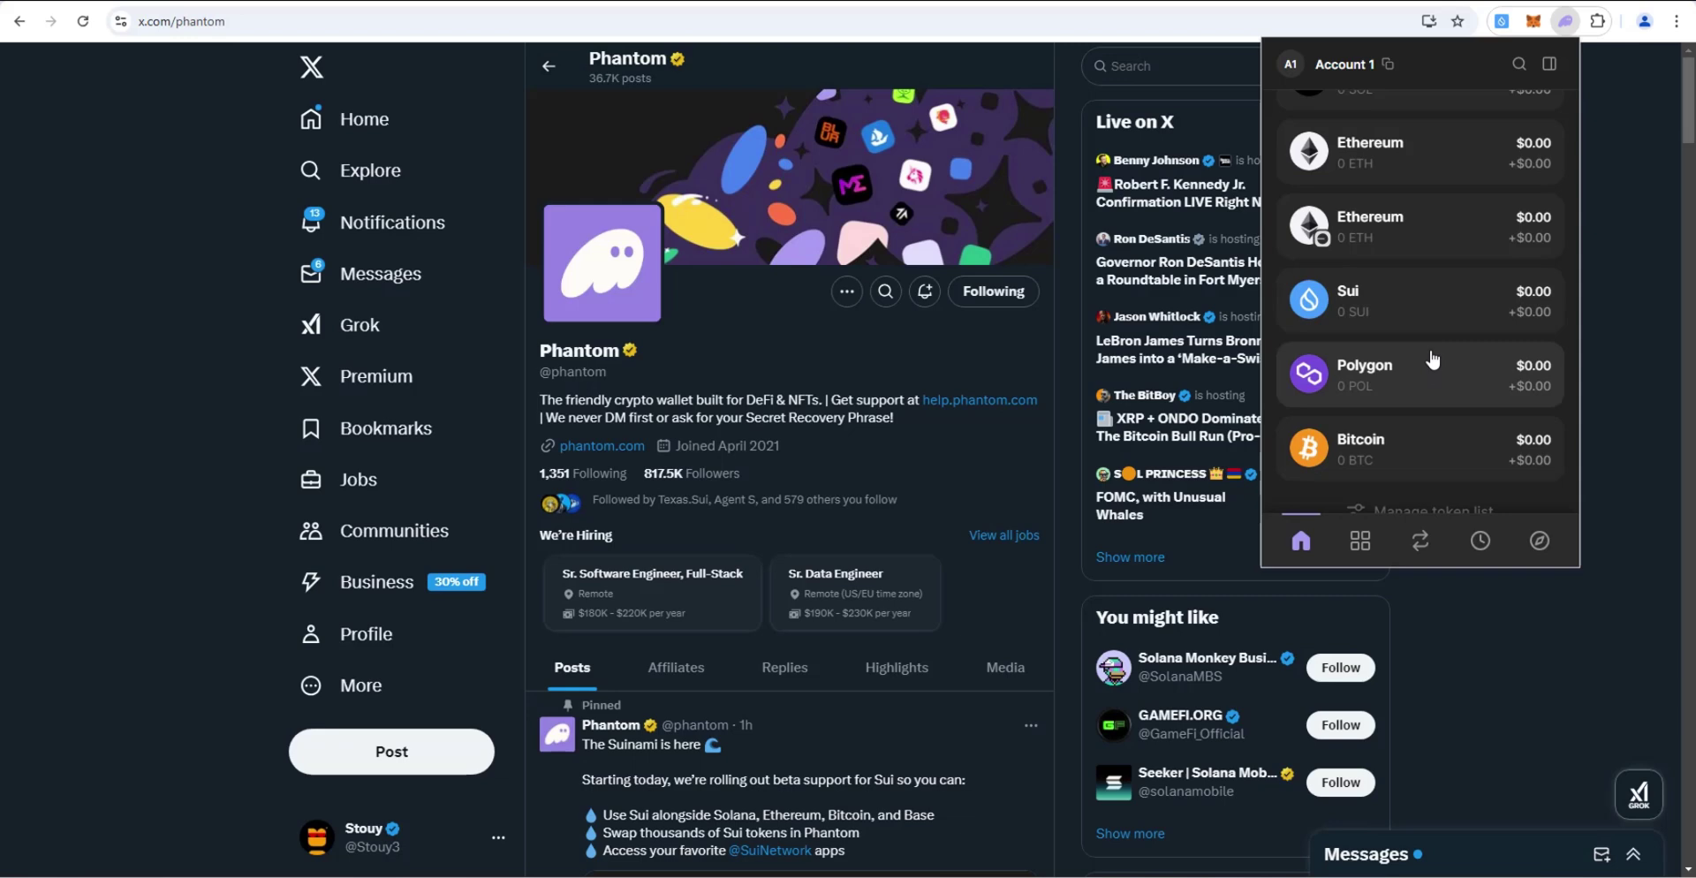
left_click(1438, 323)
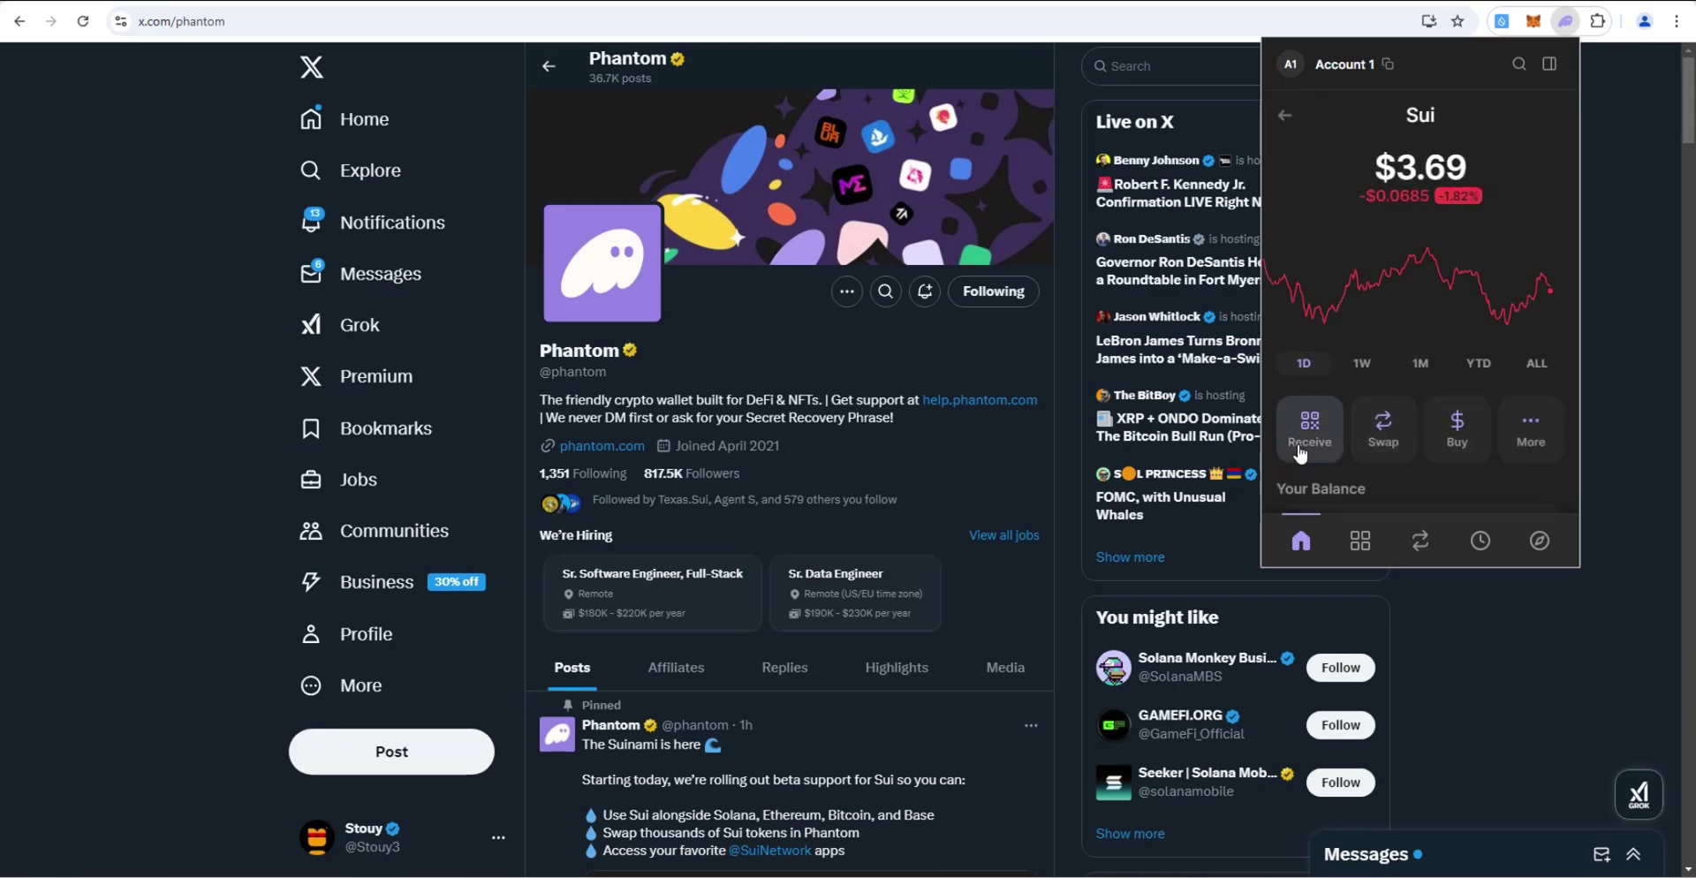
left_click(1310, 433)
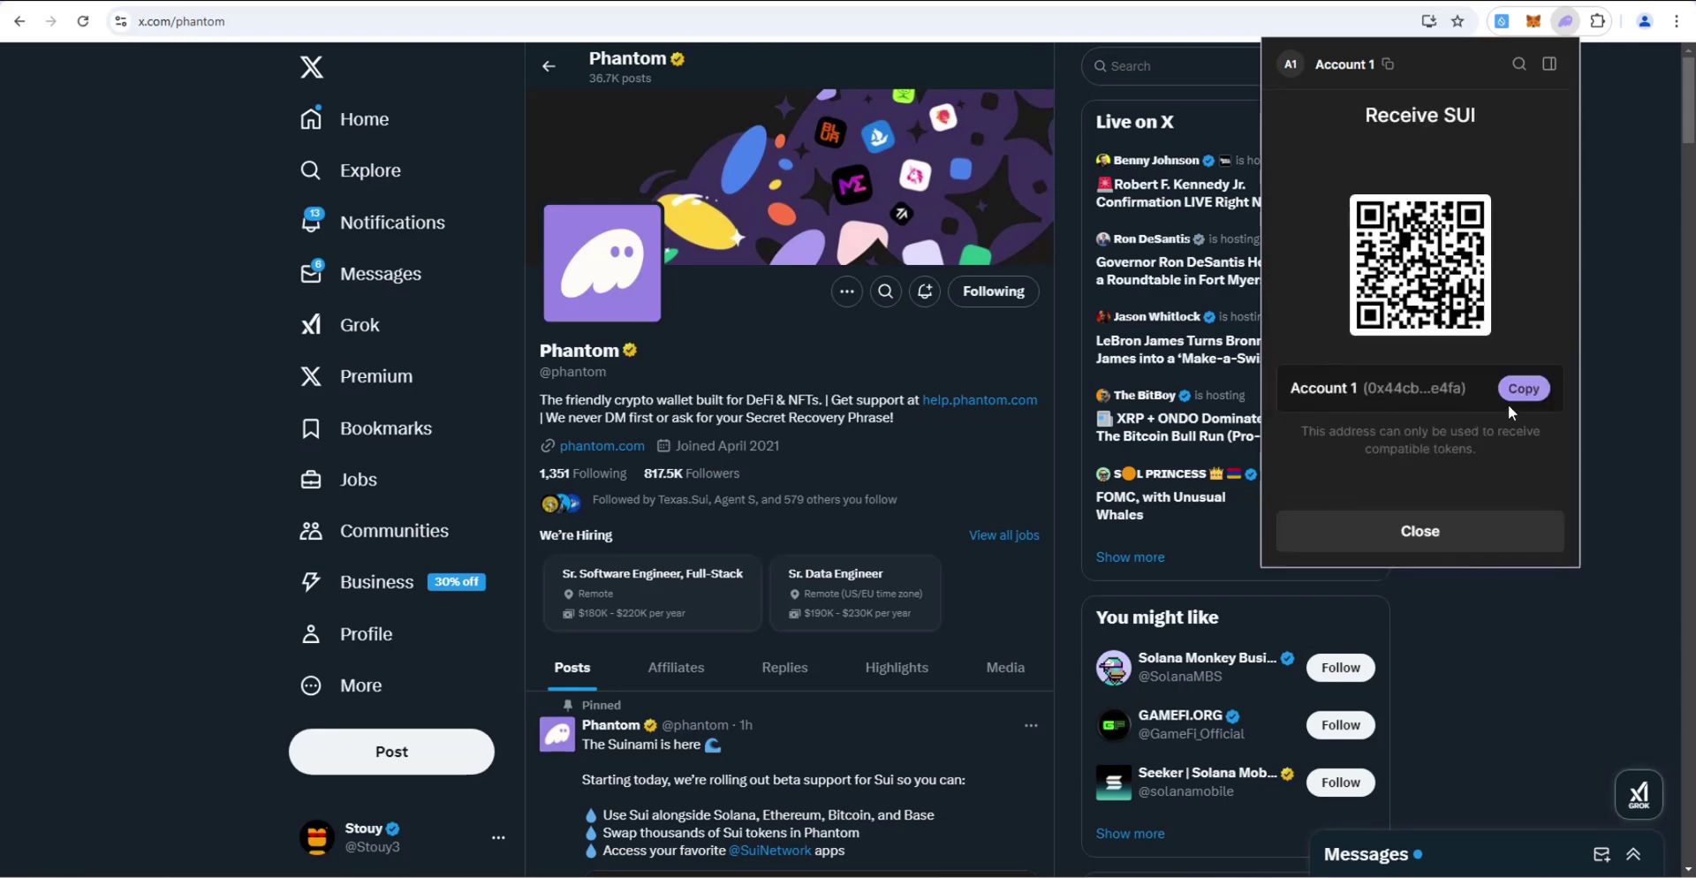
left_click(1523, 392)
left_click(1501, 20)
scroll(1357, 251, "down", 3)
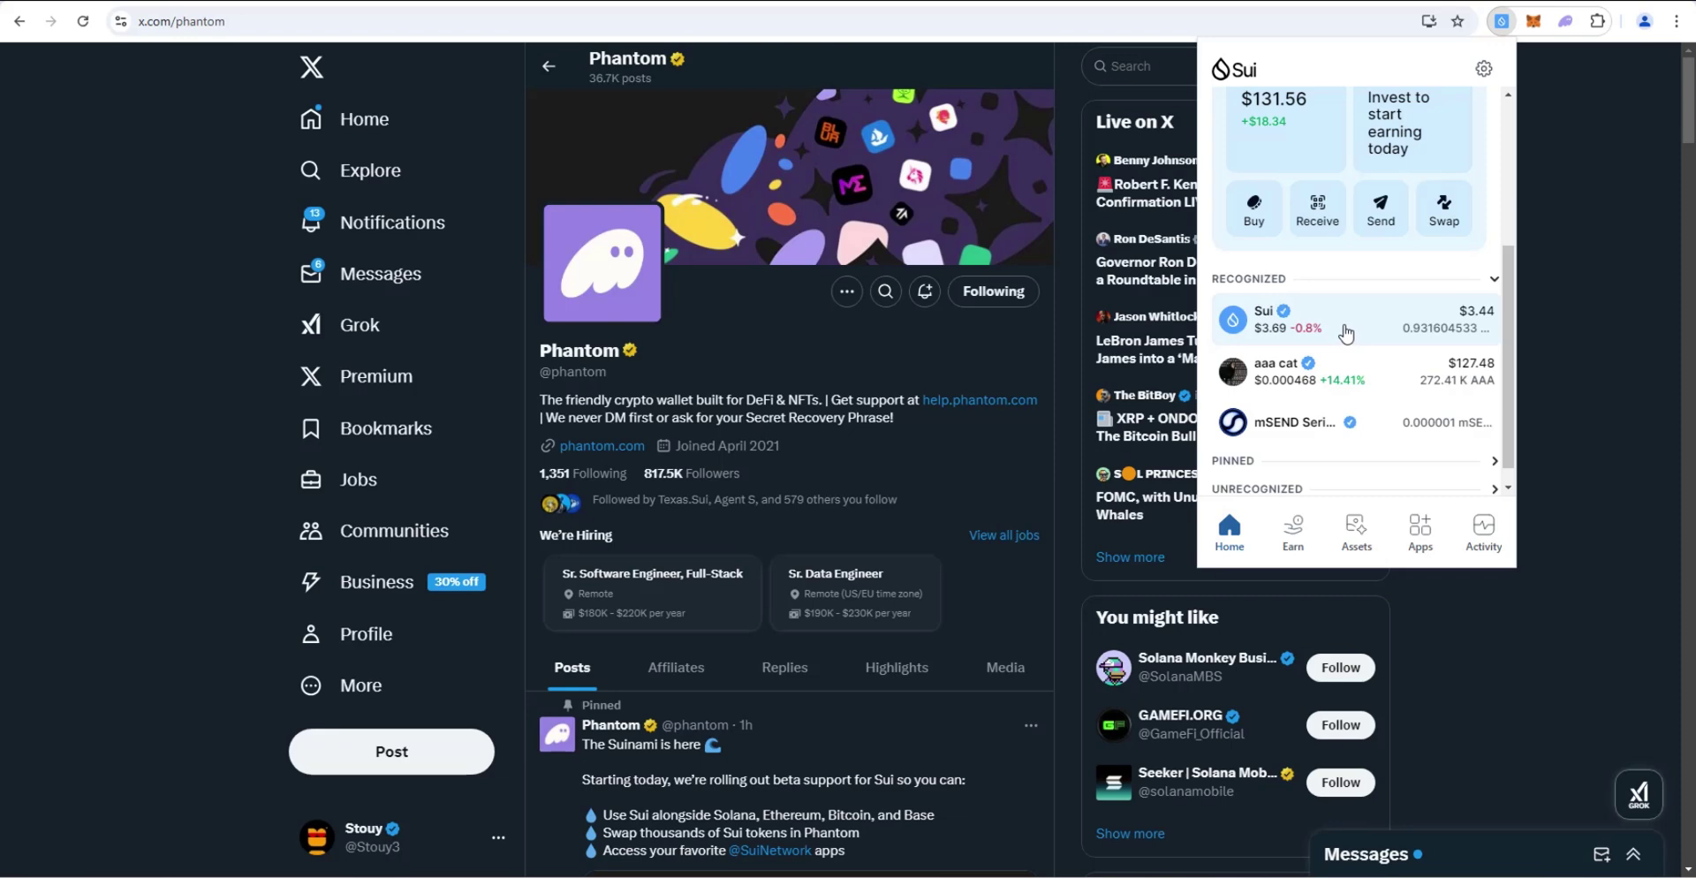
Send 0.3 SUI from Sui Wallet to the pasted Phantom address, reviewing before sending.
left_click(1345, 331)
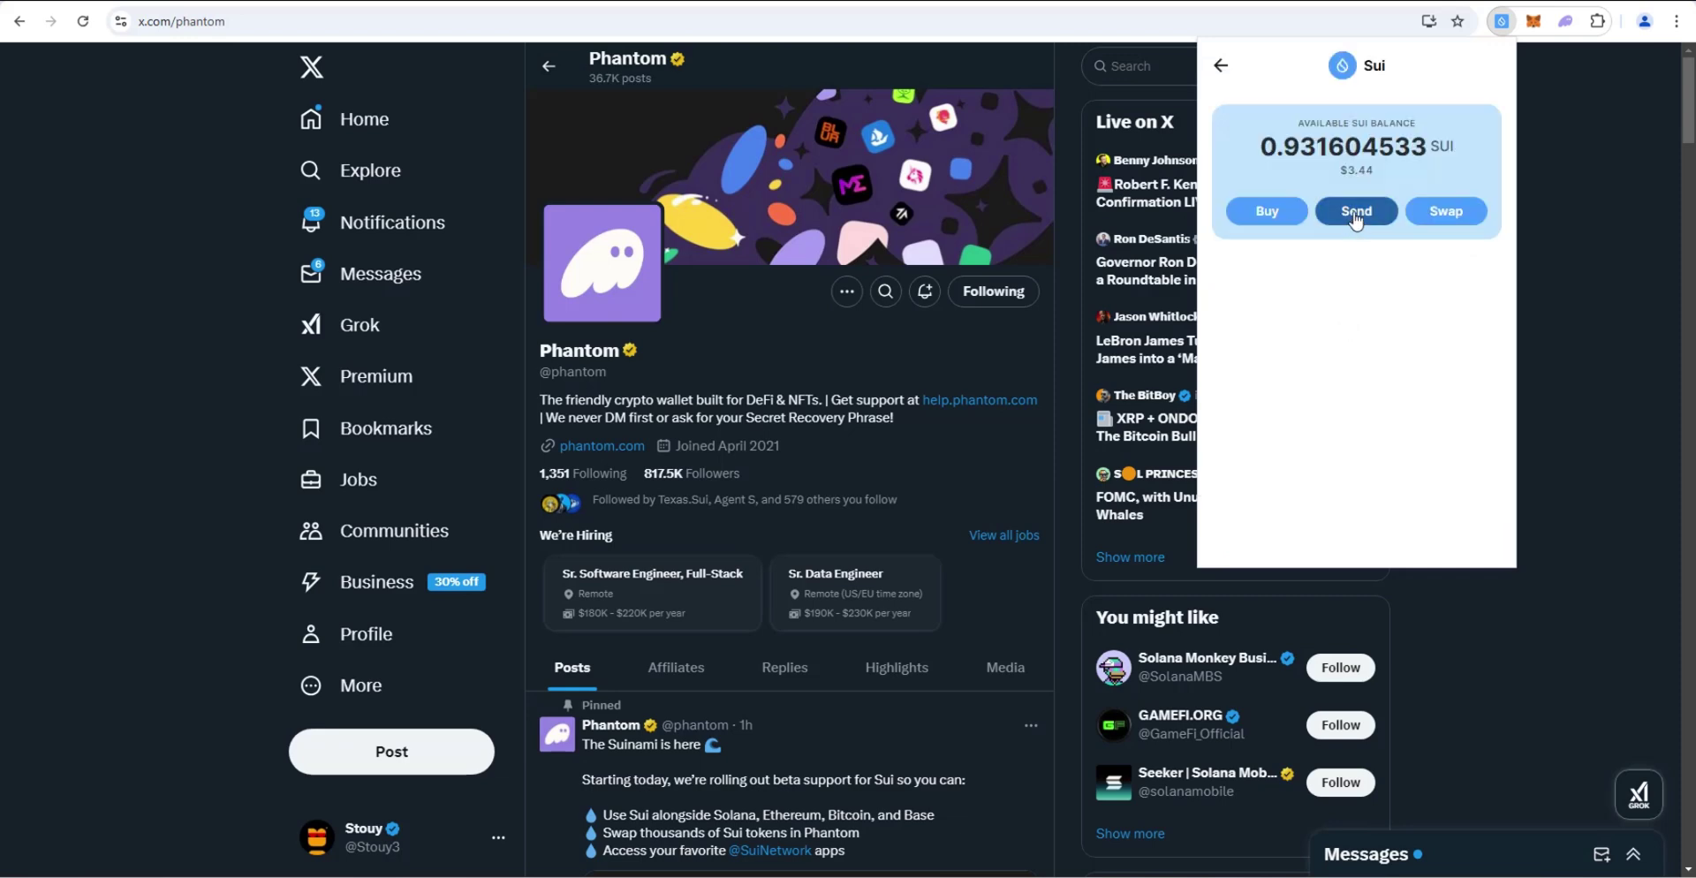
left_click(1356, 216)
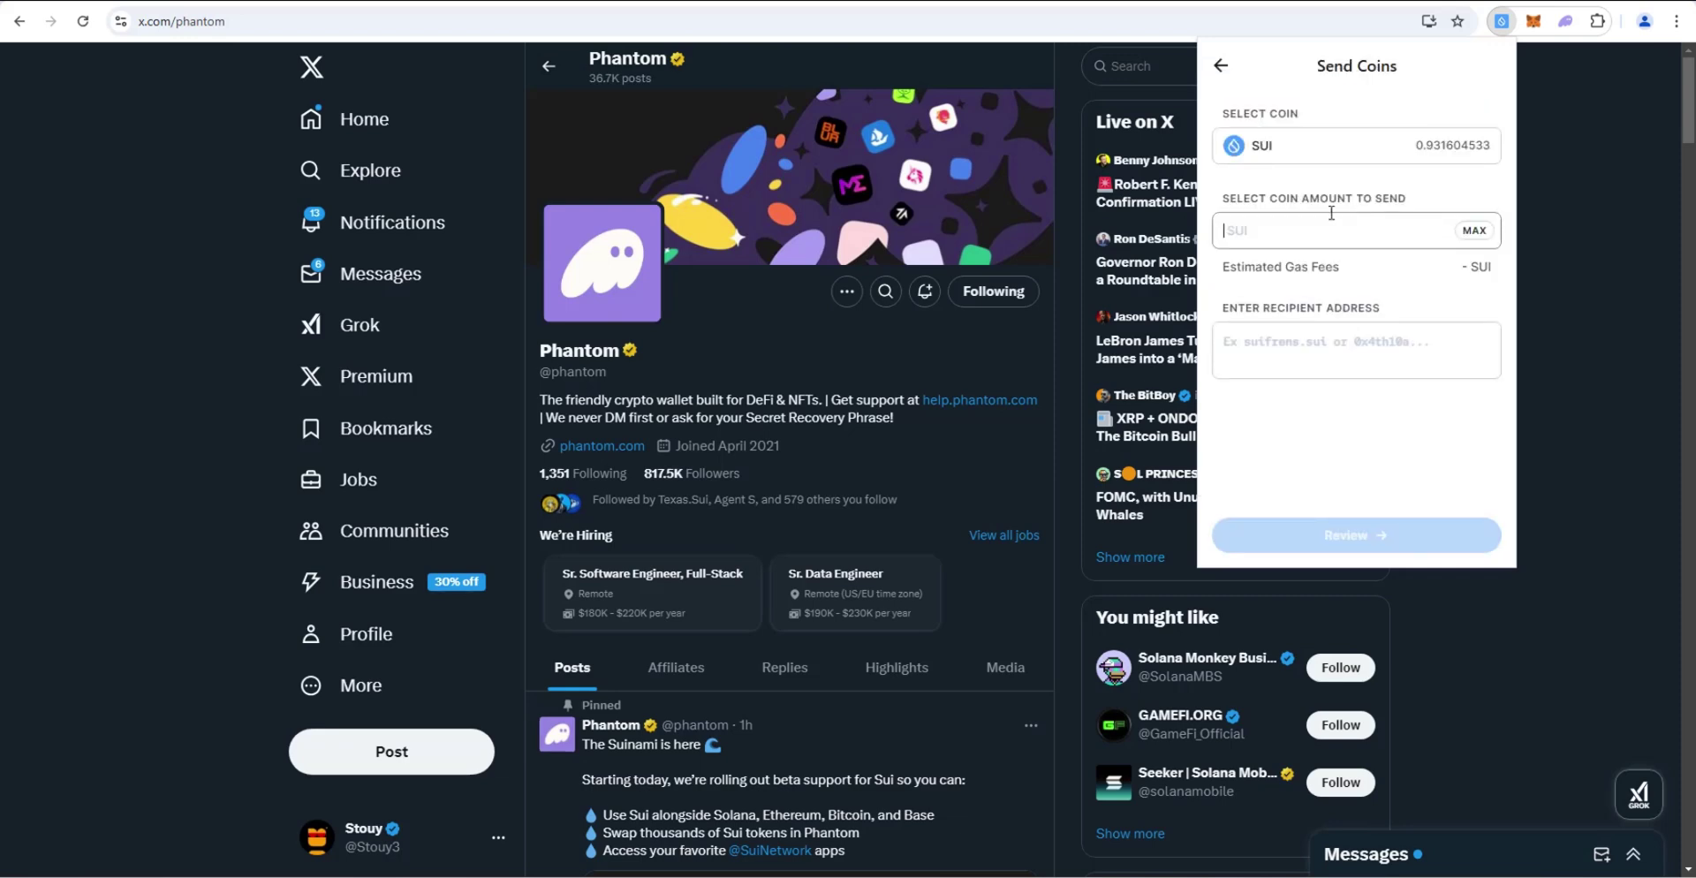
type(".3")
left_click(1305, 357)
key("ctrl+v")
left_click(1358, 548)
left_click(1413, 536)
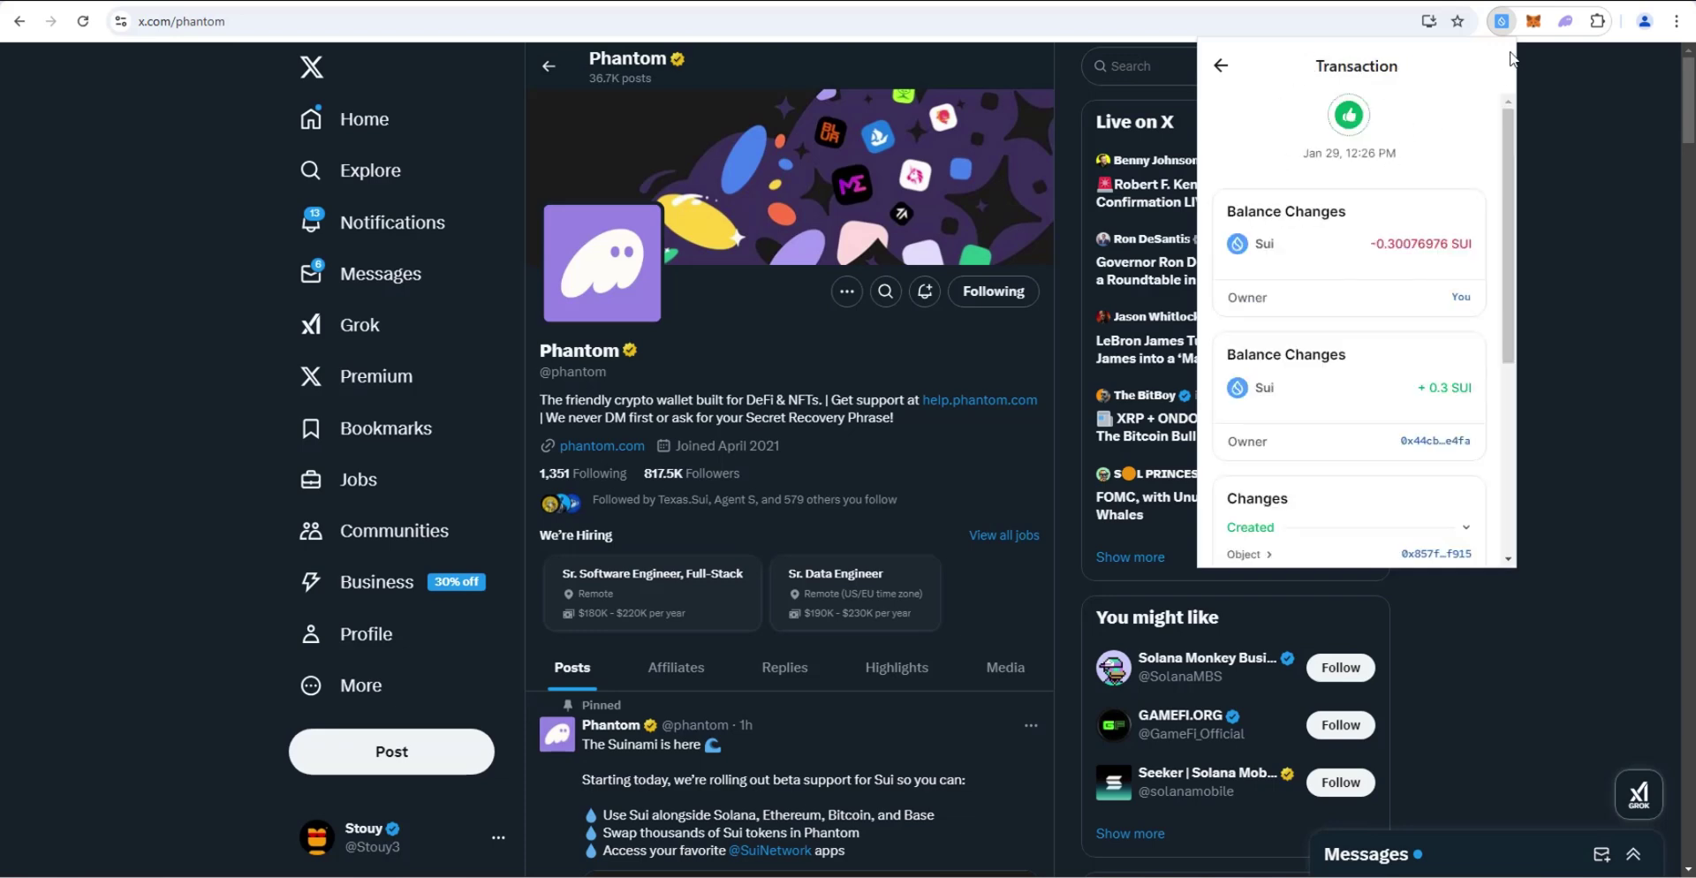
Check the received 0.3 SUI in Phantom and set the swap's You Pay token to SUI.
left_click(1565, 21)
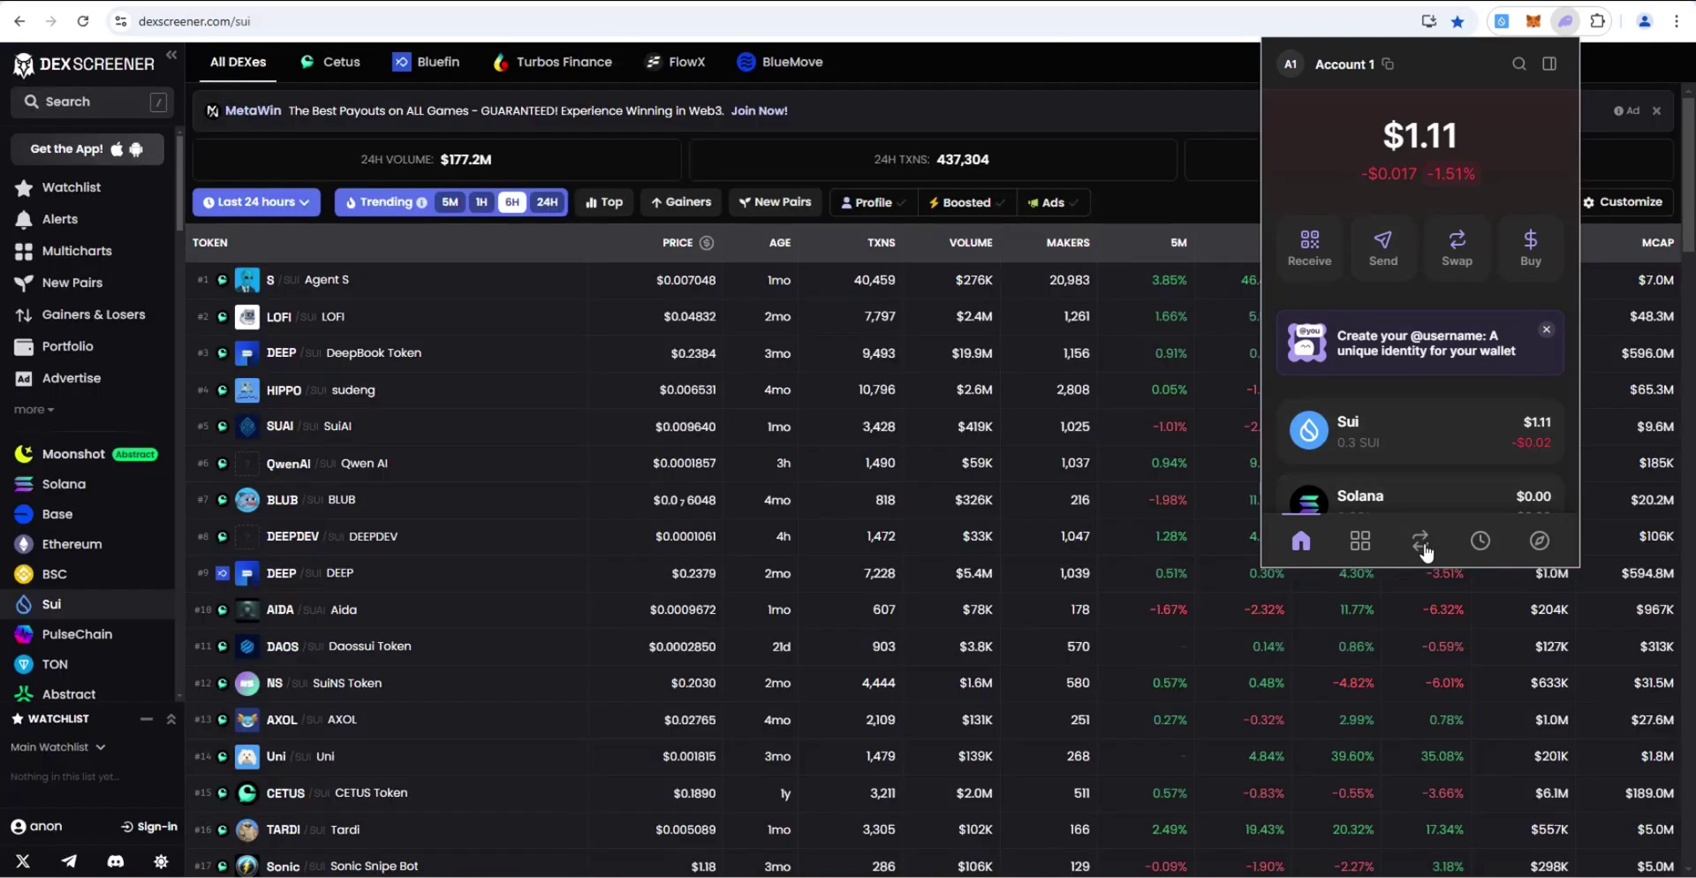
left_click(1420, 540)
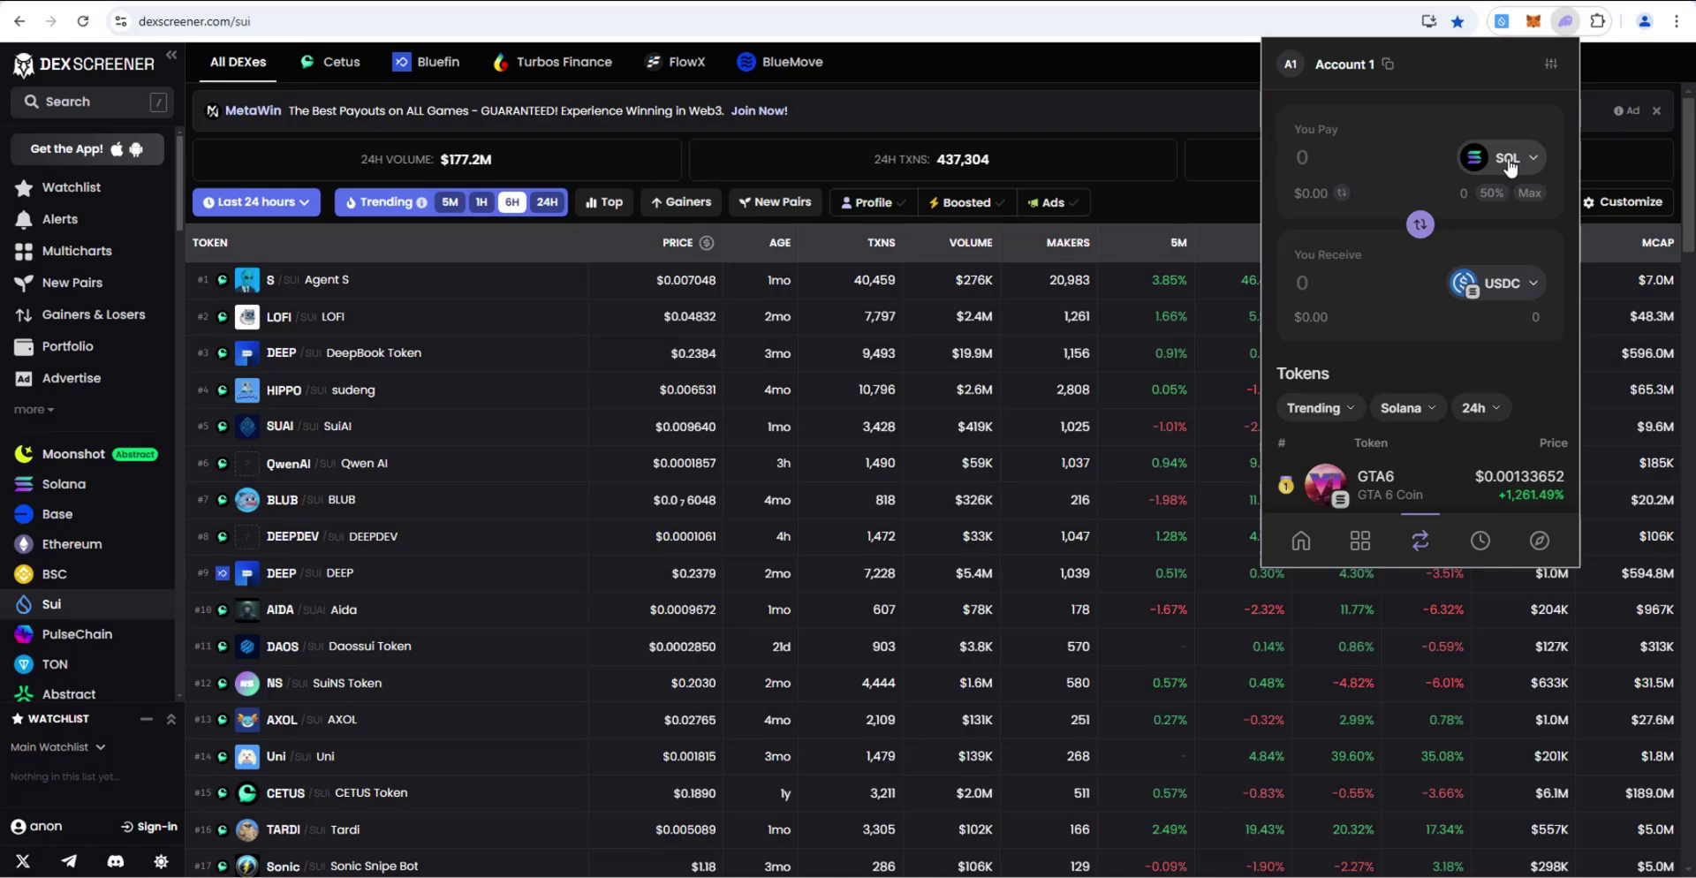
left_click(1509, 166)
left_click(1418, 189)
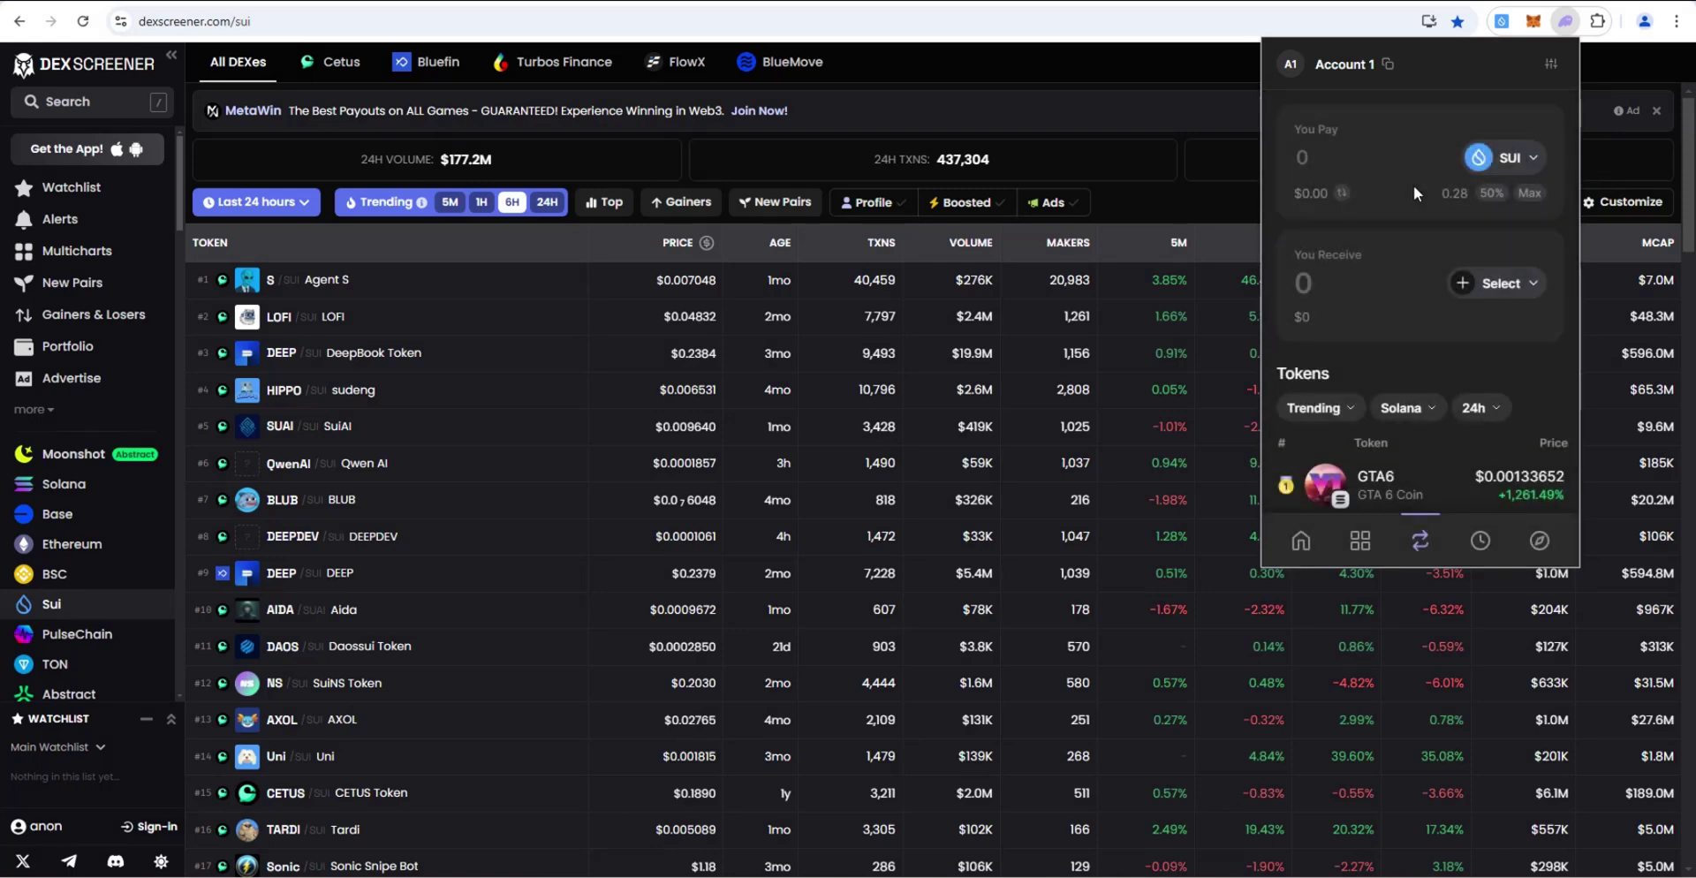
Browse the Sui tokens offered under You Receive, then close the list.
left_click(1484, 283)
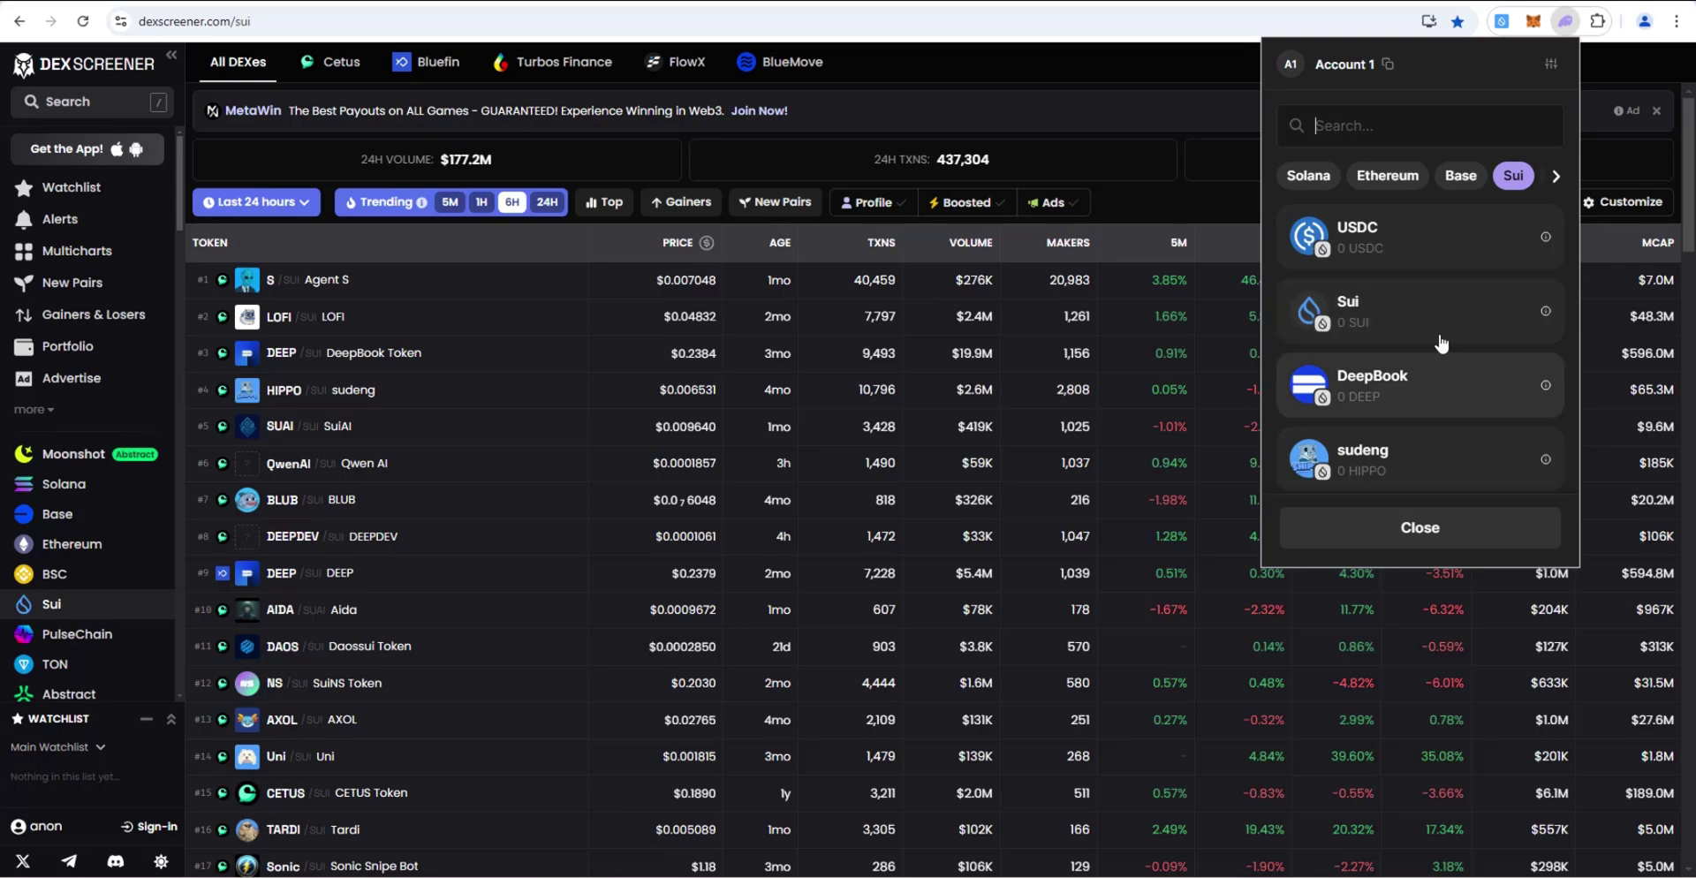
scroll(1413, 431, "down", 1)
scroll(1418, 406, "down", 4)
scroll(1427, 371, "up", 4)
scroll(1435, 364, "up", 1)
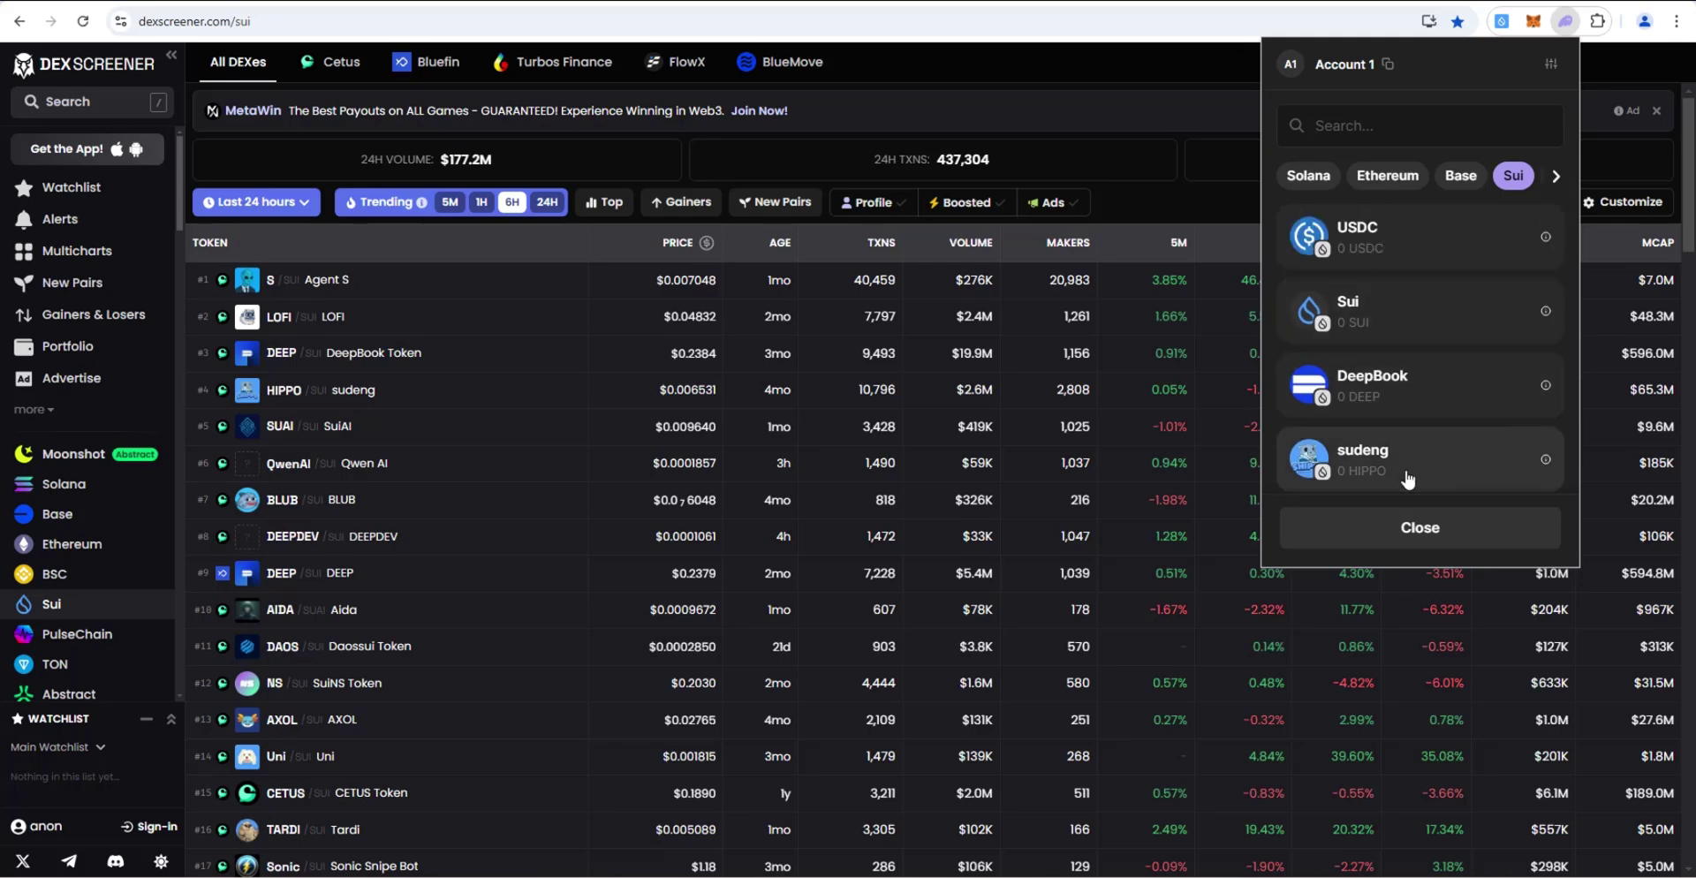
left_click(1419, 528)
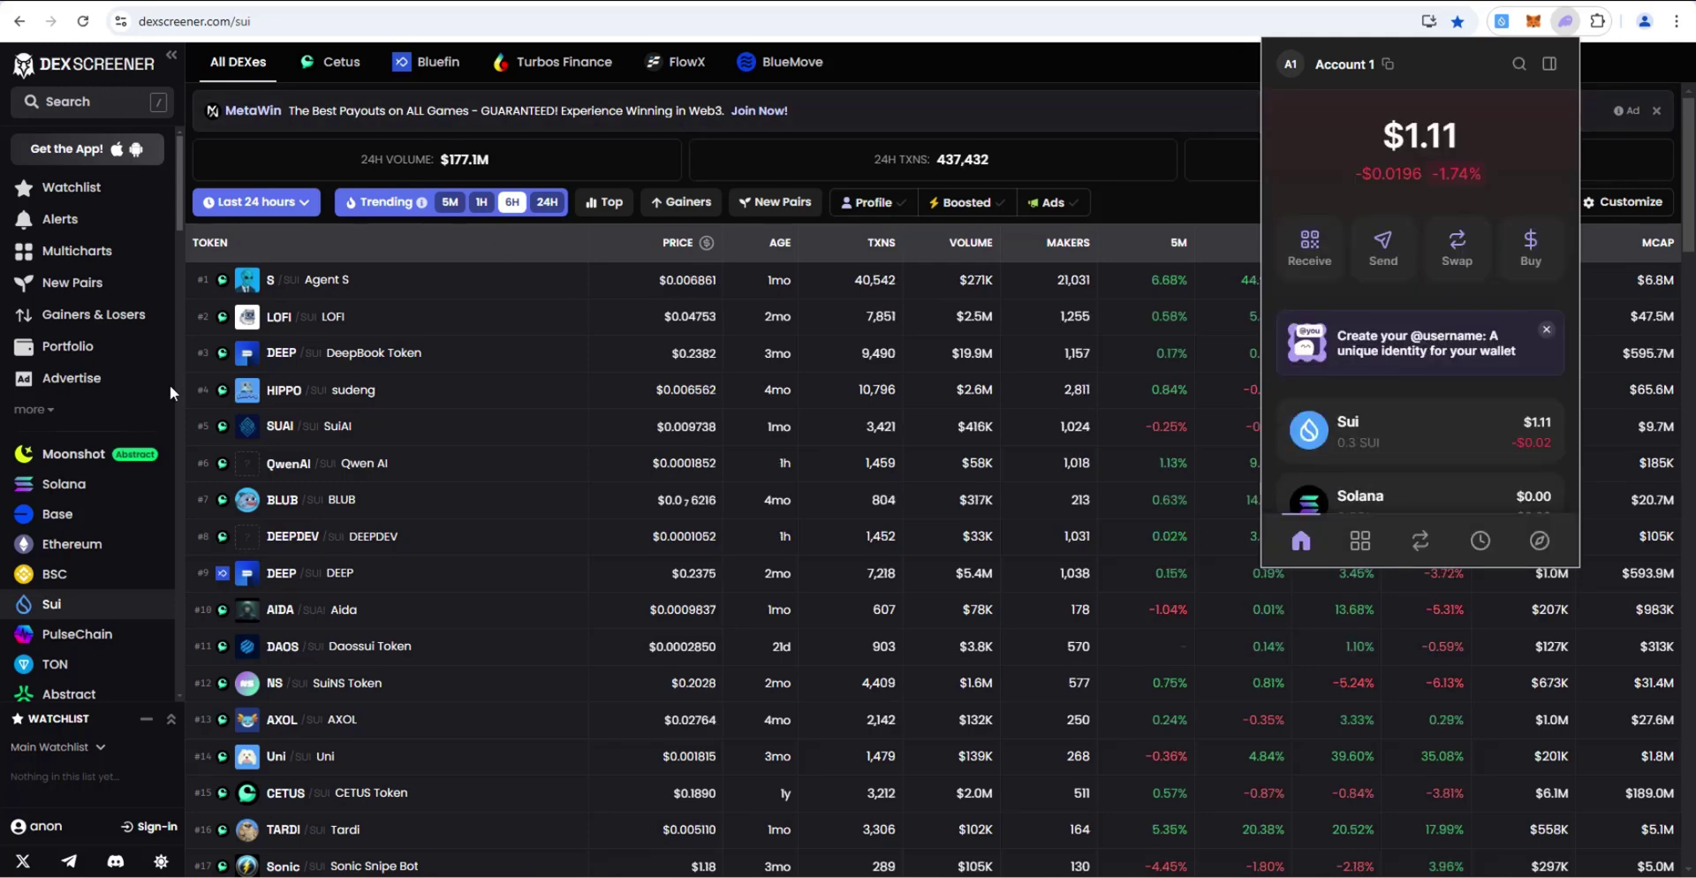